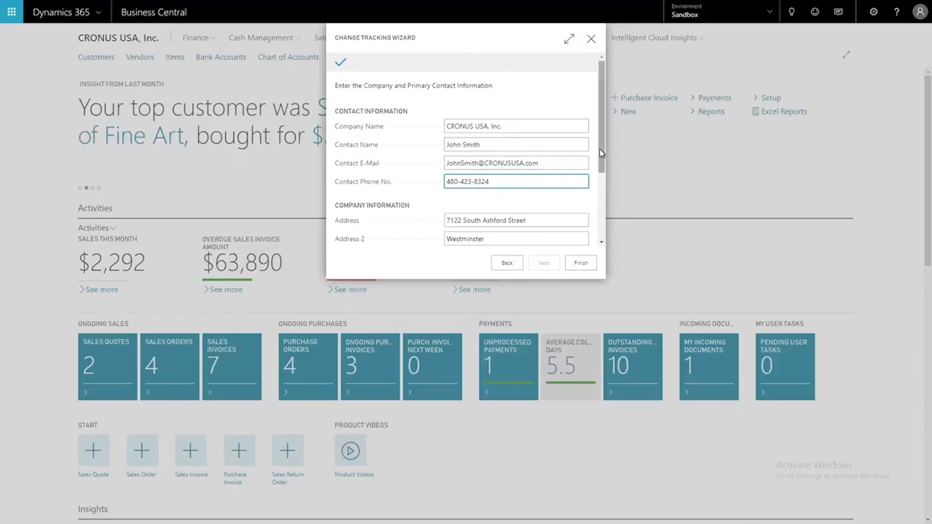
Finish the Change Tracking registration wizard, accept the confirmation and leave the license setup page
click(582, 267)
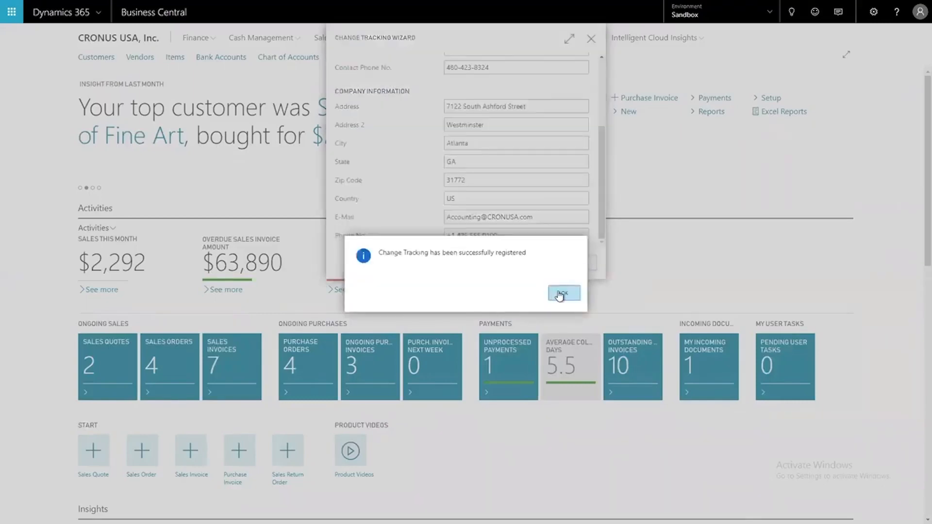
click(554, 294)
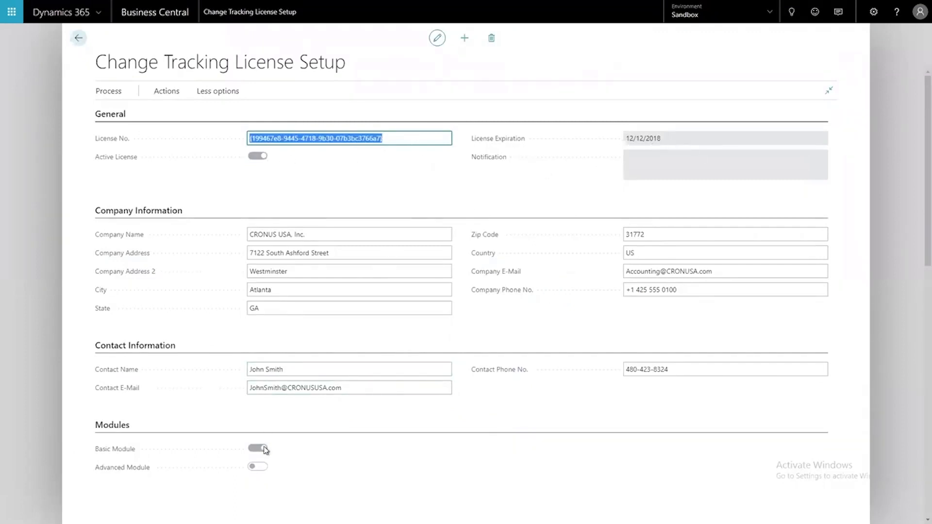
click(79, 38)
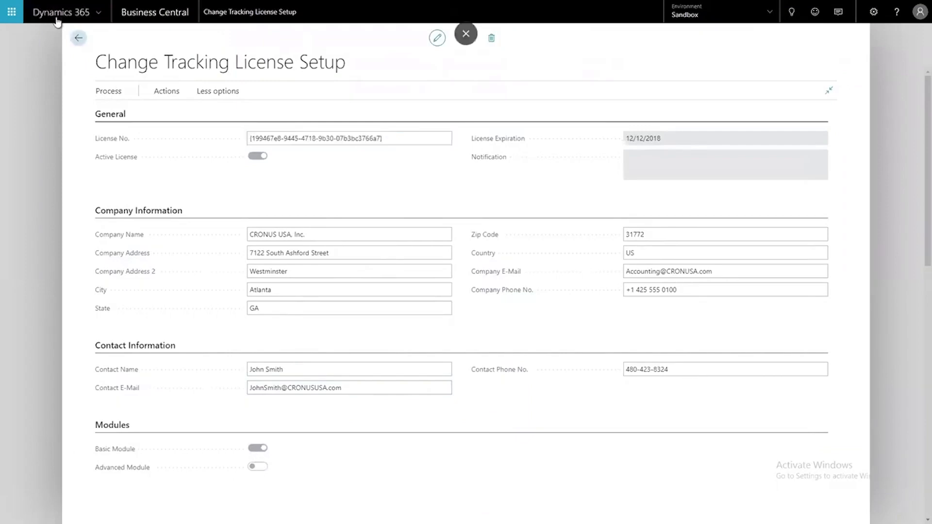
Find and open the Change Tracking Setup page, insert the default setup and return to the home page
key(alt+q)
text(change )
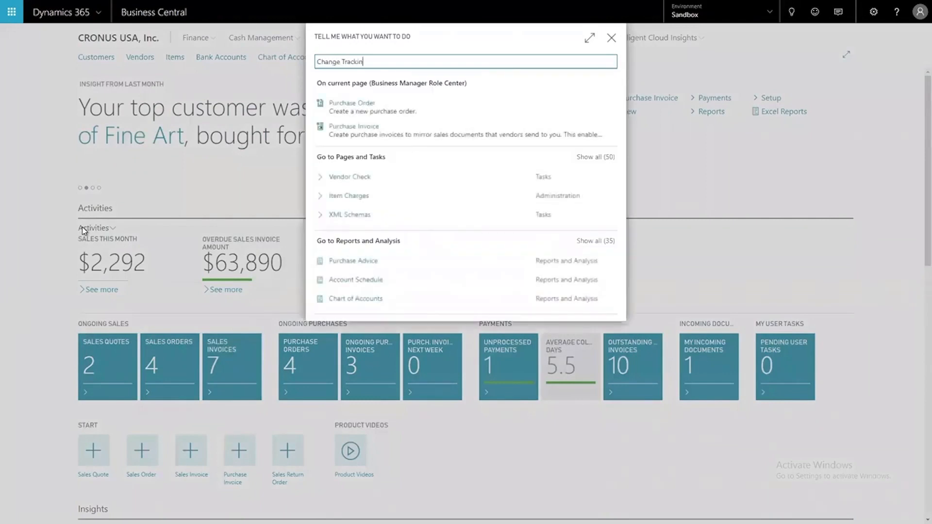
text(Tracking Setup)
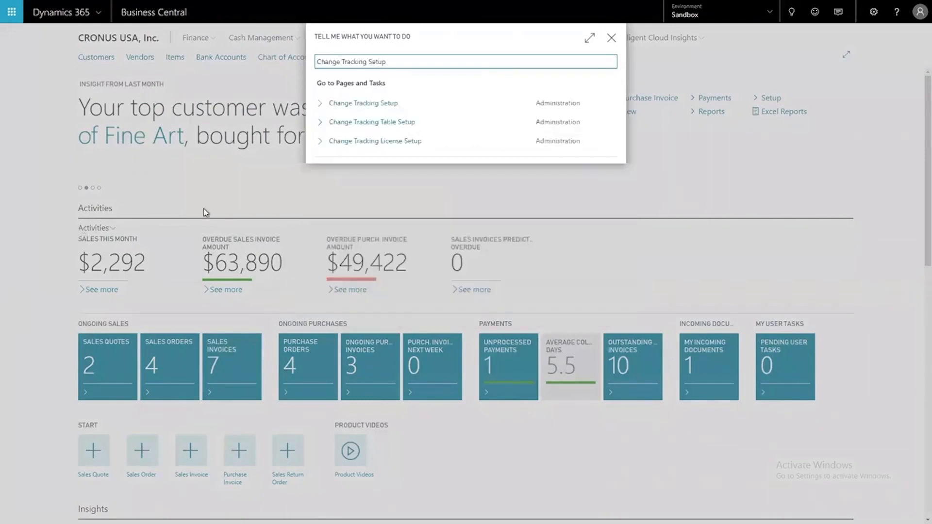
click(366, 108)
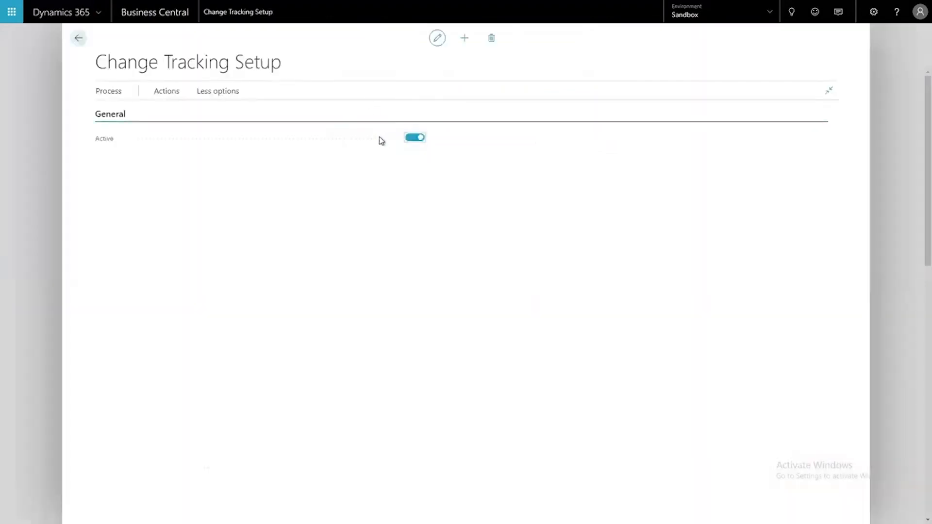
click(108, 92)
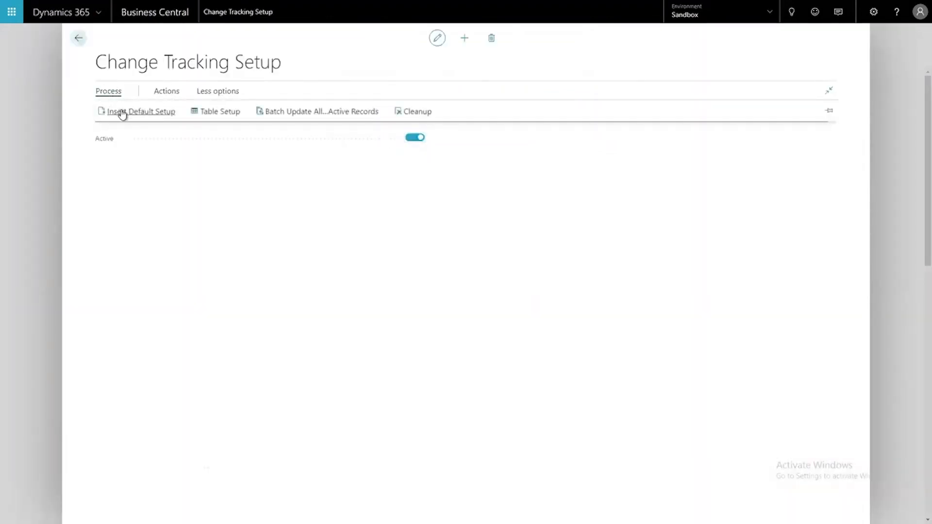
click(122, 113)
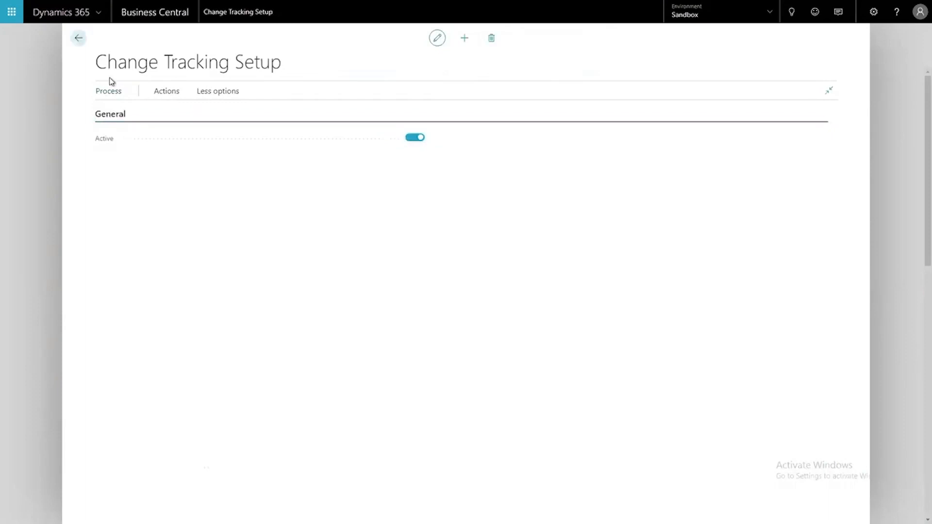
key(Escape)
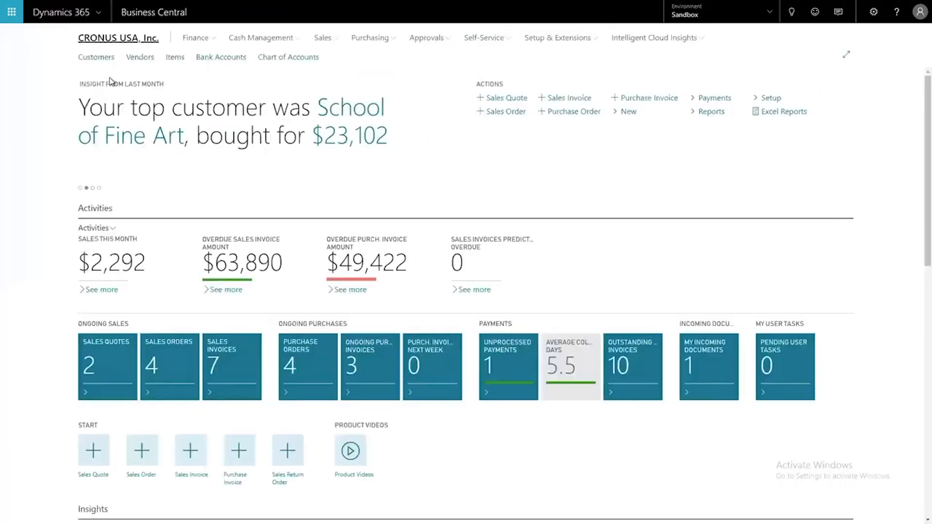
Find and open the Change Tracking Table Setup page and review which tables are marked active
key(alt+q)
text(c)
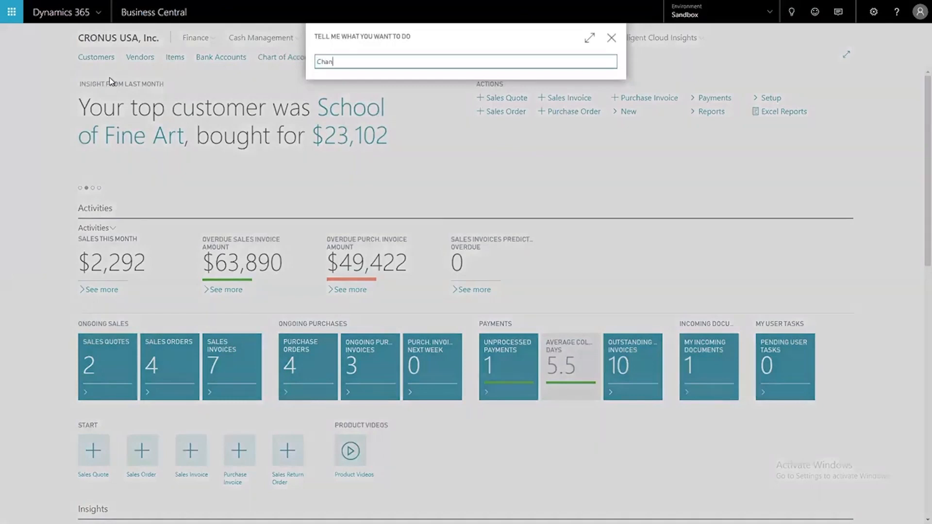
text(hange Tracking Table Setup)
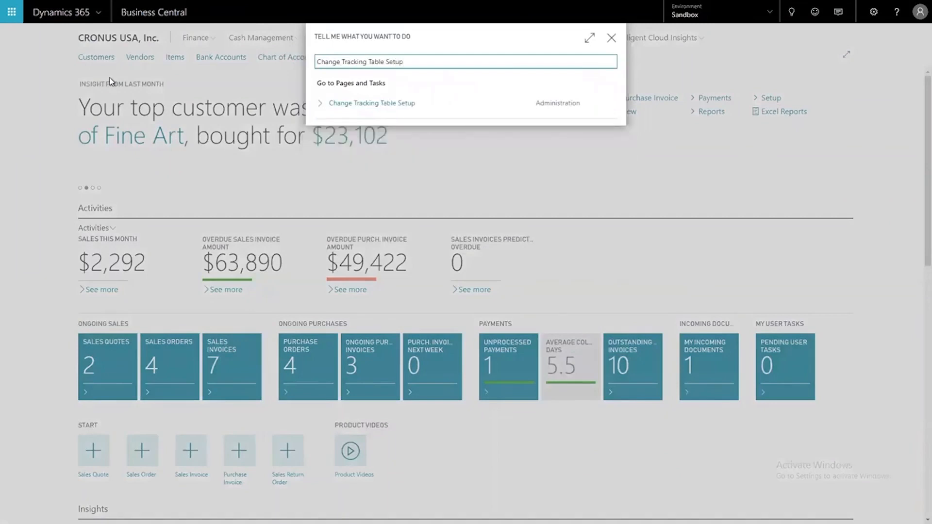
click(362, 103)
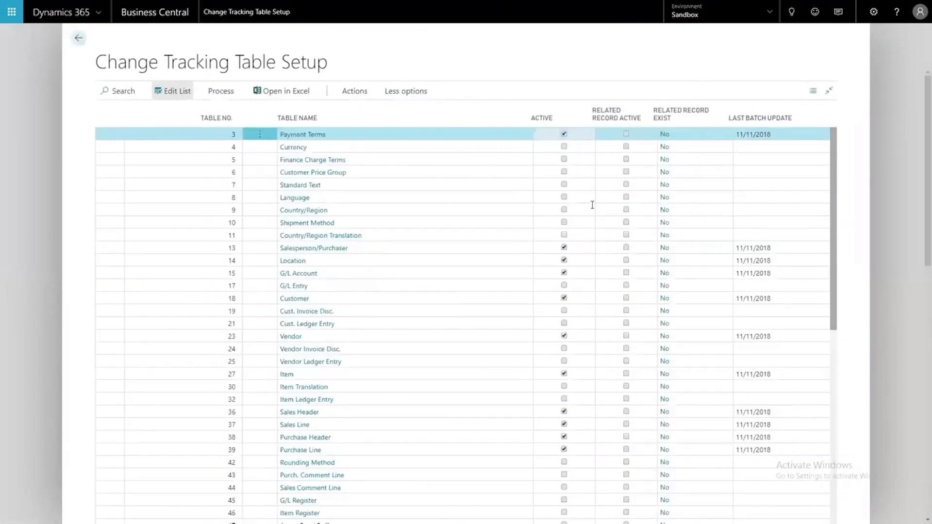
scroll(590, 284, down, 10)
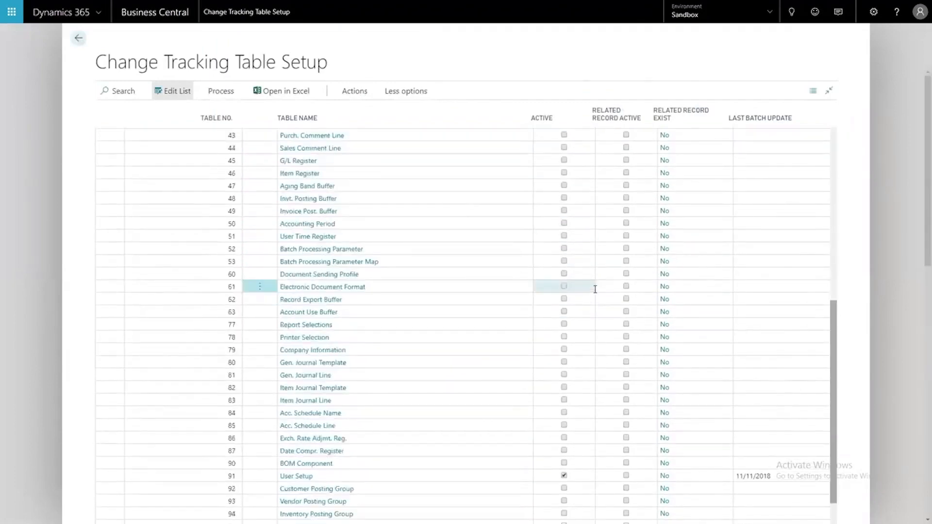
scroll(593, 290, down, 1)
scroll(592, 290, down, 9)
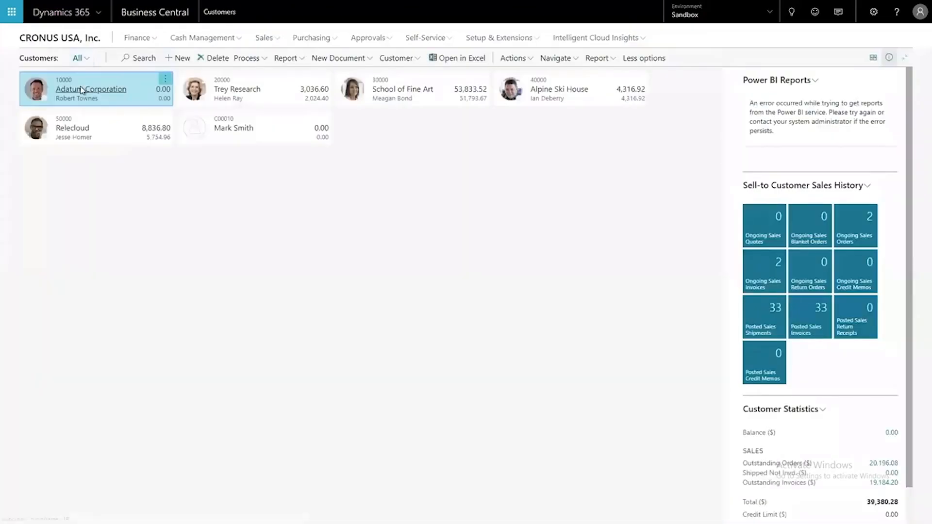
Create a new customer from the Cash-Payment / Retail Customer (Cash) template and enter the customer's full name
key(alt+n)
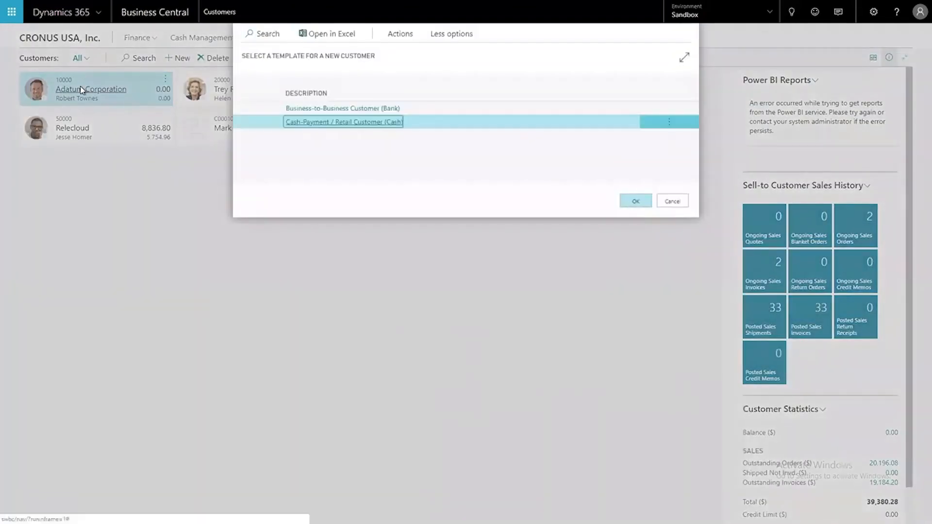
click(629, 206)
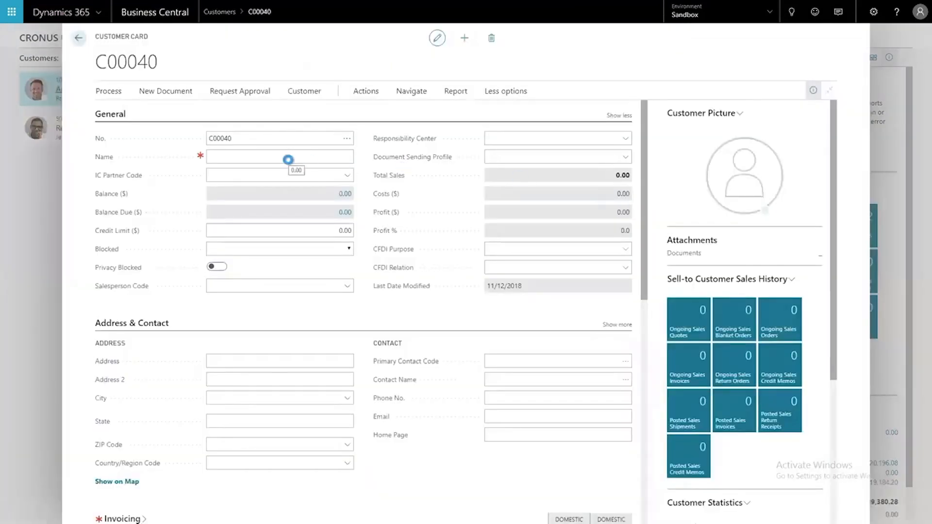
click(241, 158)
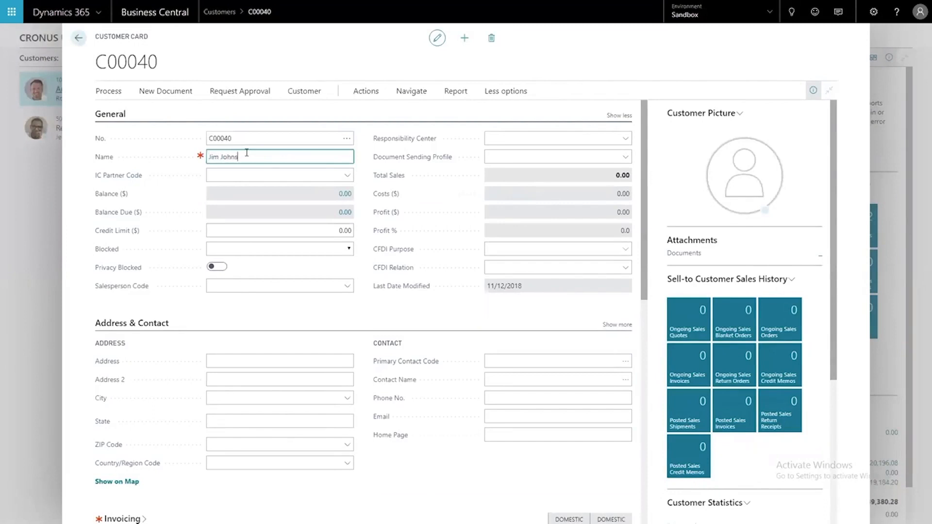
key(Tab)
key(Tab)
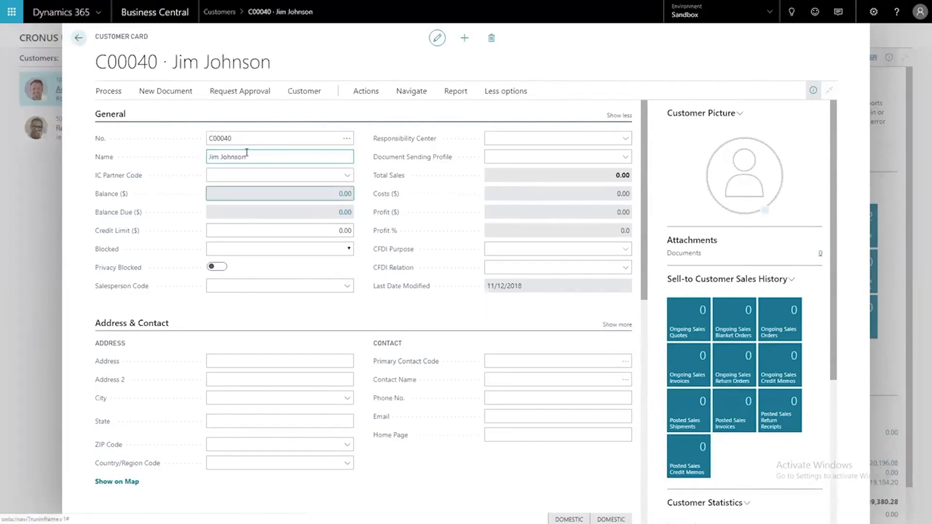
Open the new customer's change tracking records, examine each modify entry and its record fields, and return to the customer card
click(108, 91)
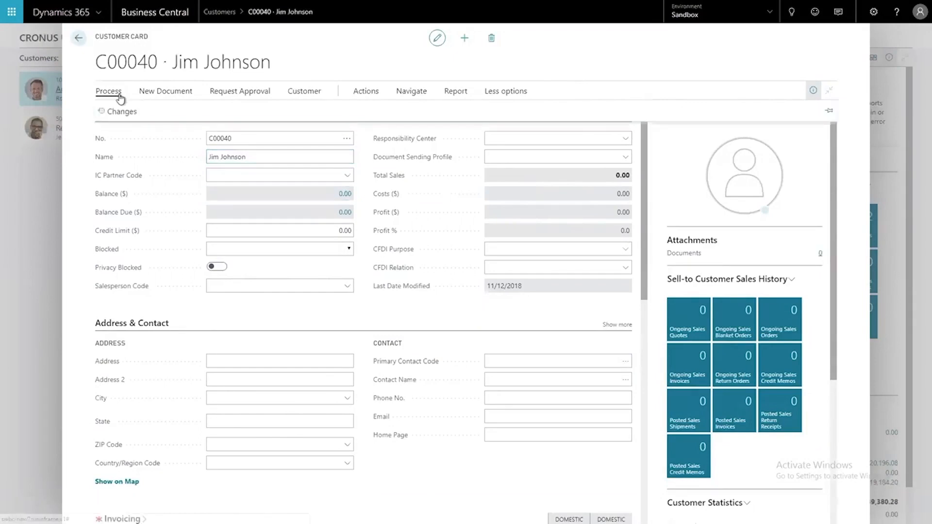
click(122, 111)
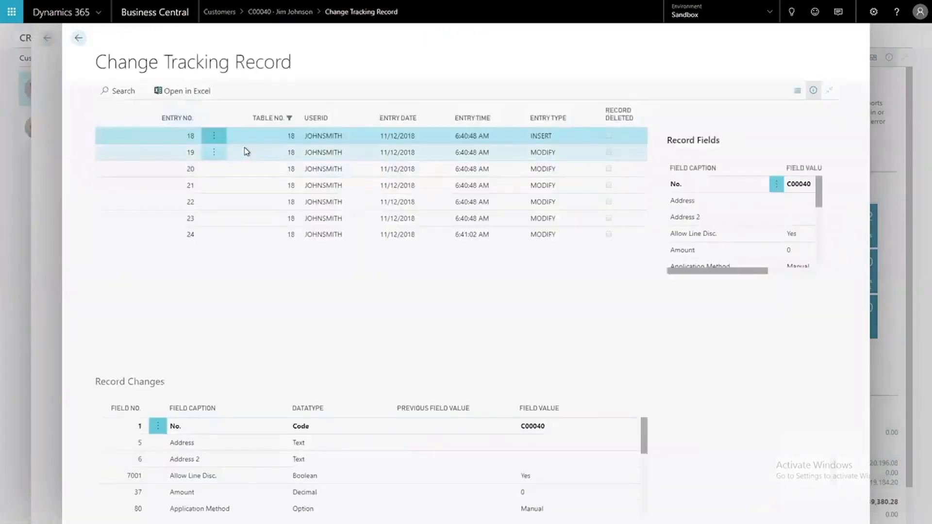
click(256, 155)
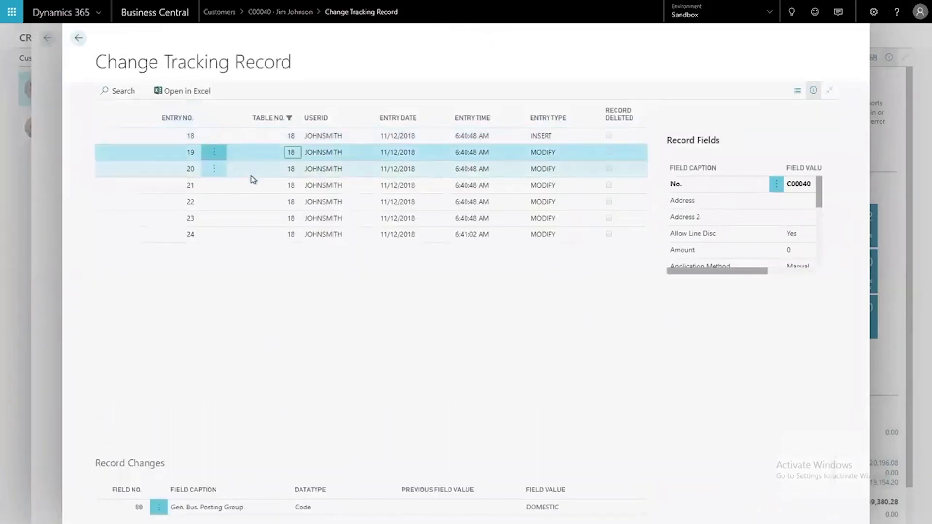
click(253, 170)
click(254, 186)
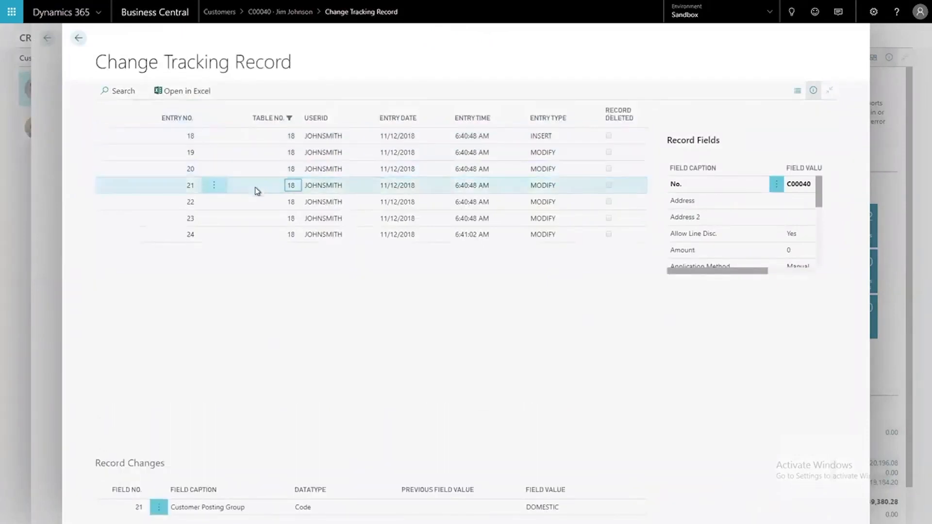
click(255, 207)
click(254, 219)
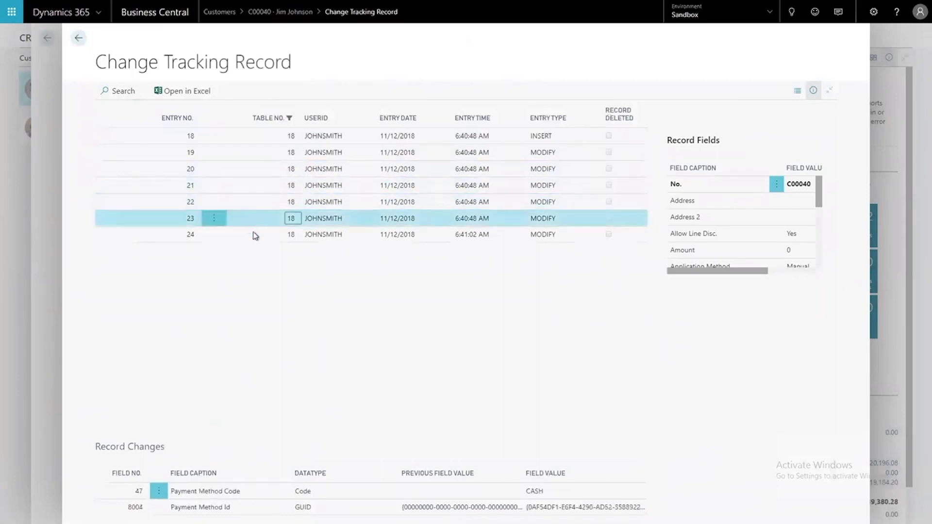
click(254, 236)
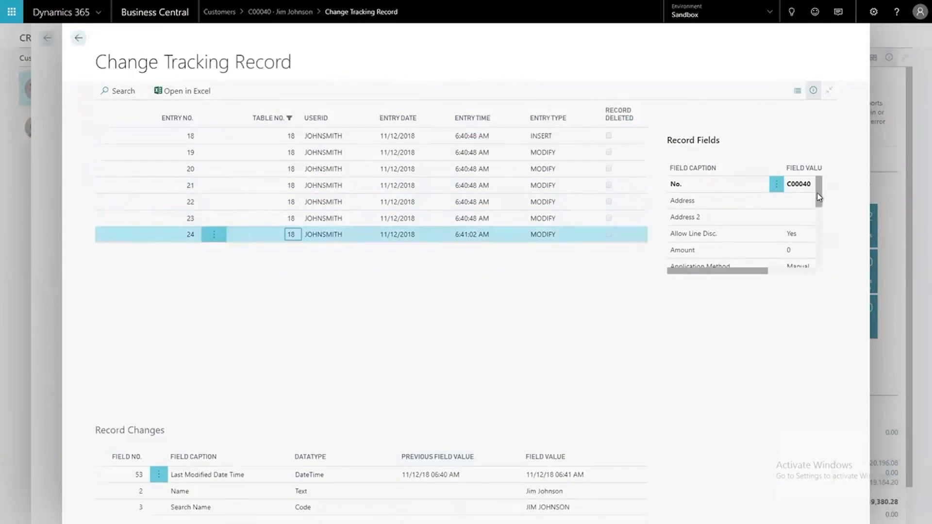
drag(819, 196, 822, 262)
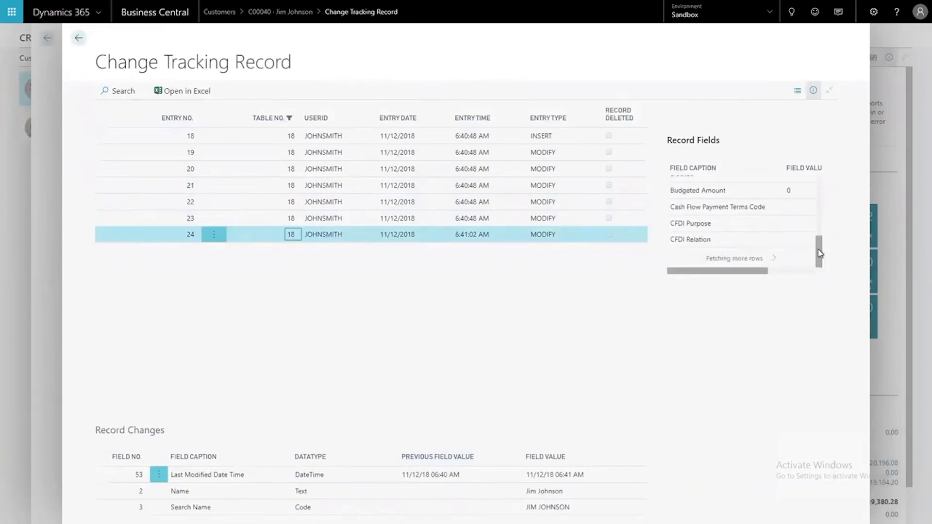
drag(820, 223, 822, 259)
click(78, 38)
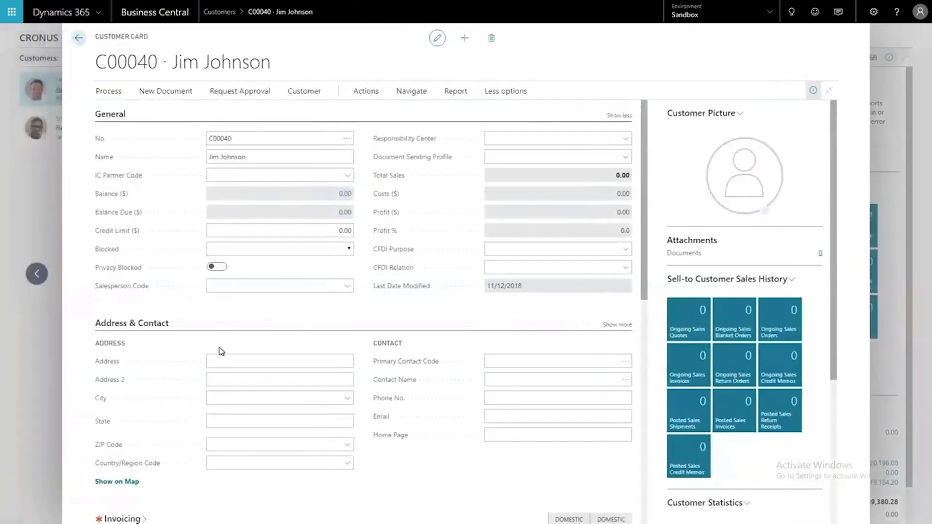
Fill in the customer's street address, city, state, ZIP code and country/region code on the customer card
click(223, 361)
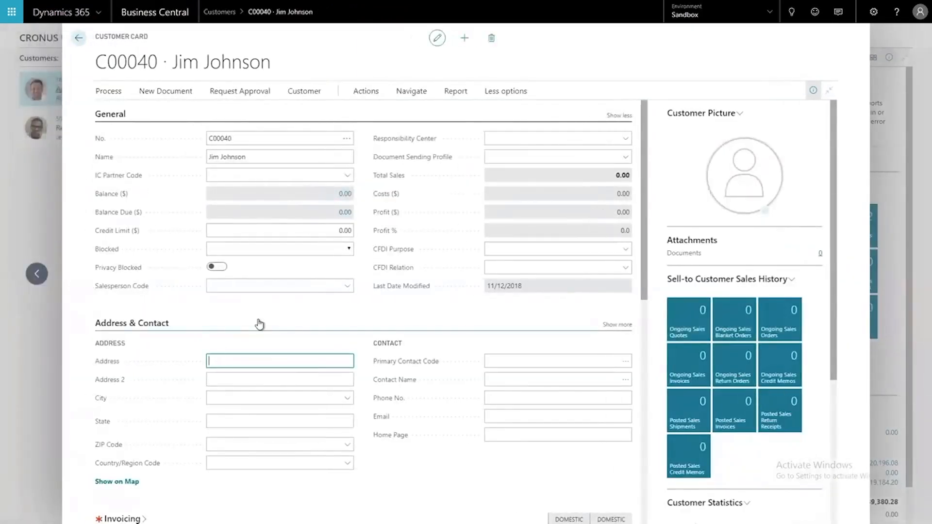
text(123 S.)
key(Tab)
key(Tab)
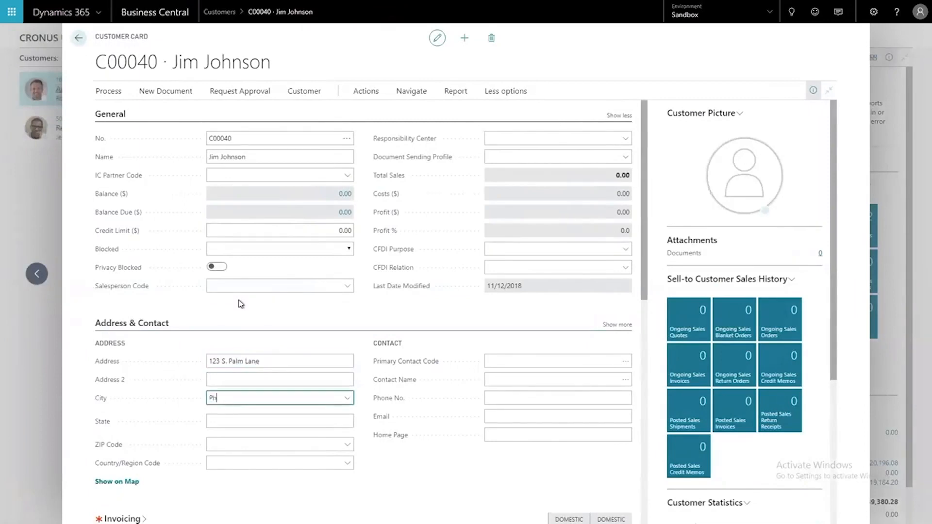
text(Phoenix)
key(Tab)
key(Tab)
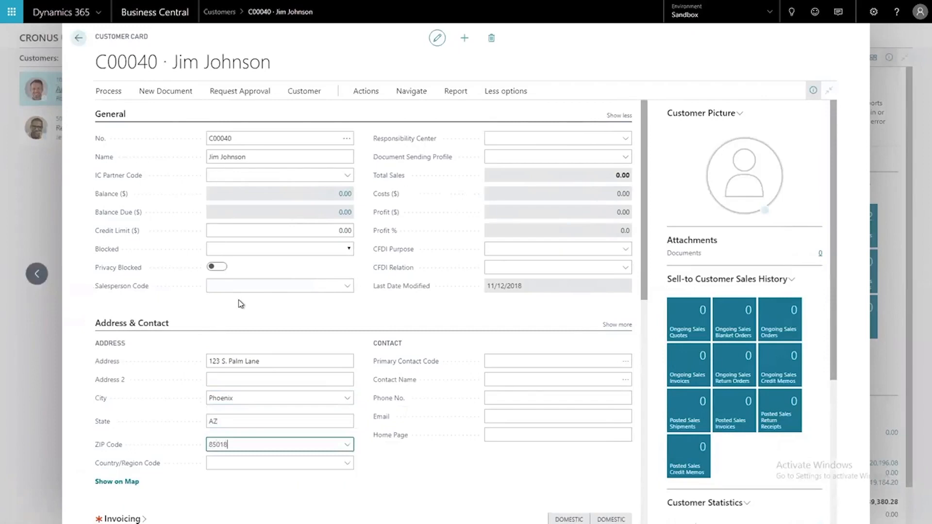
key(Tab)
text(US)
key(Tab)
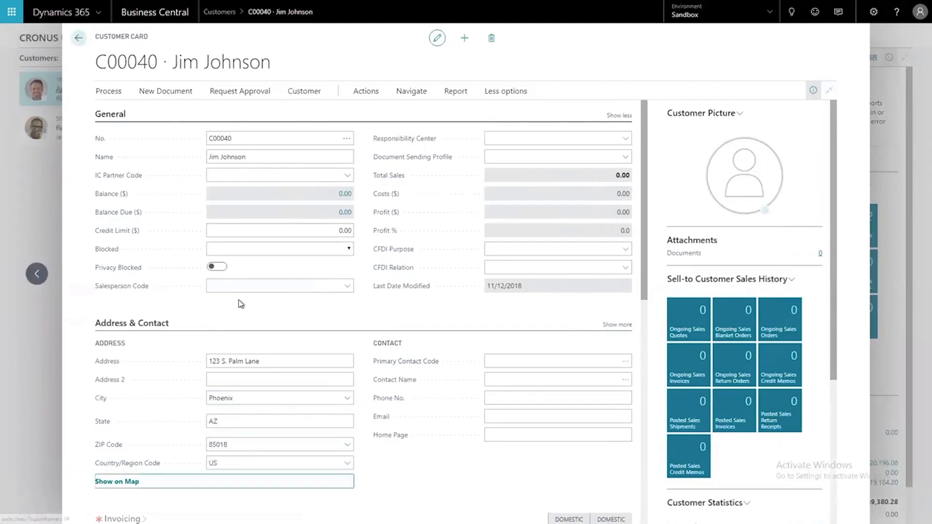
Reopen the customer's change tracking records, examine the field changes in the latest modify entry, and return to the card
click(114, 90)
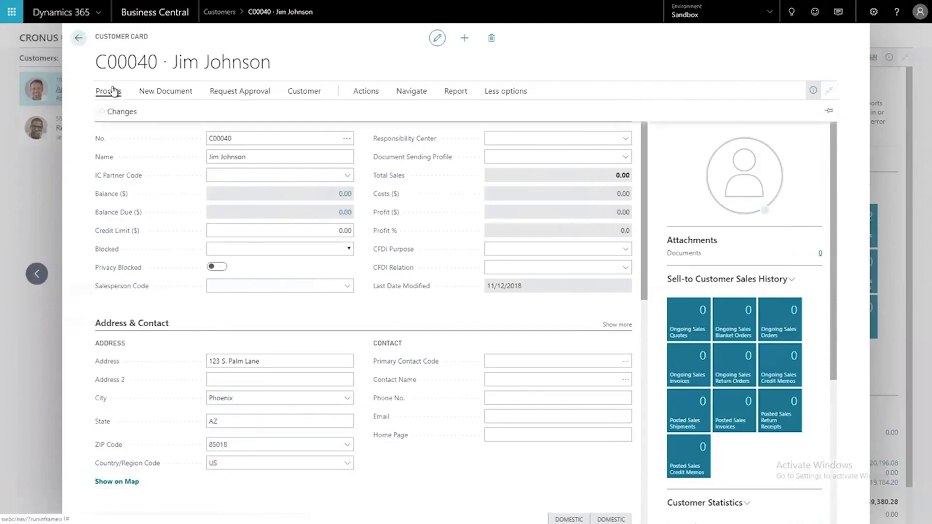
click(122, 115)
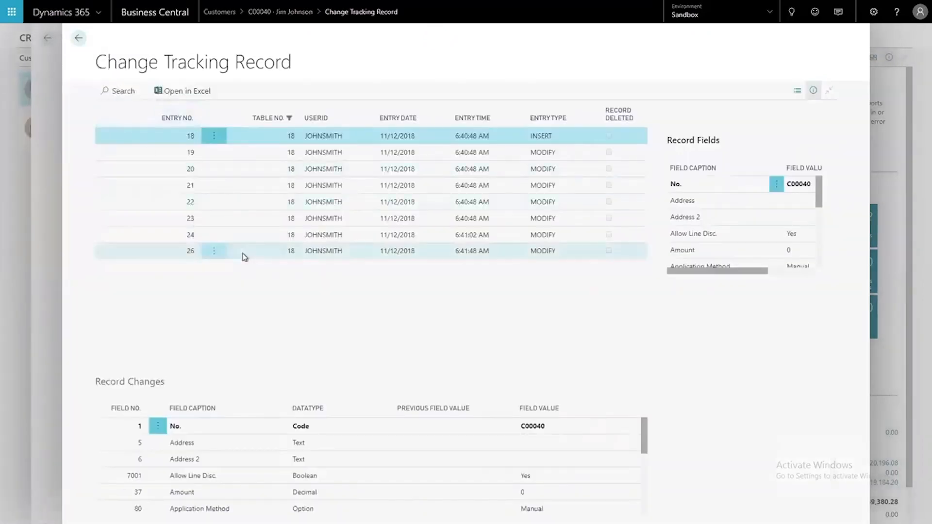
click(244, 258)
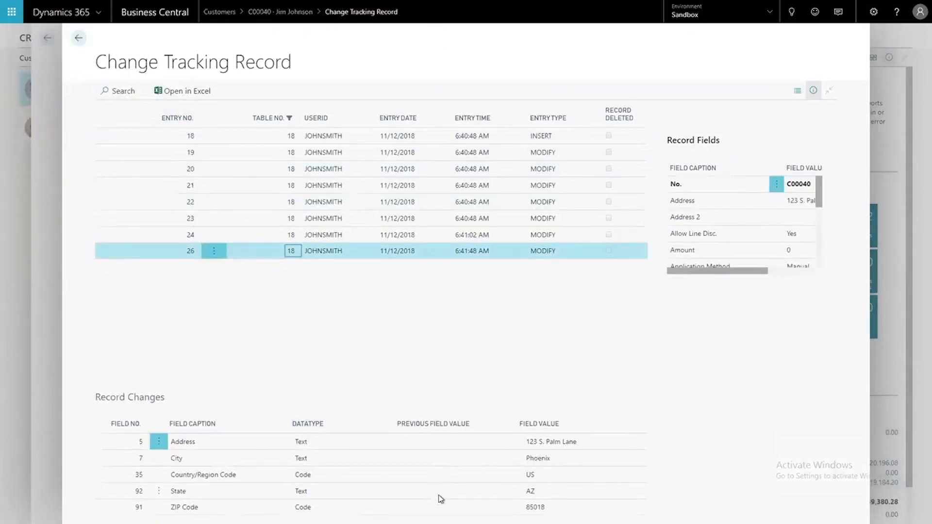
click(79, 38)
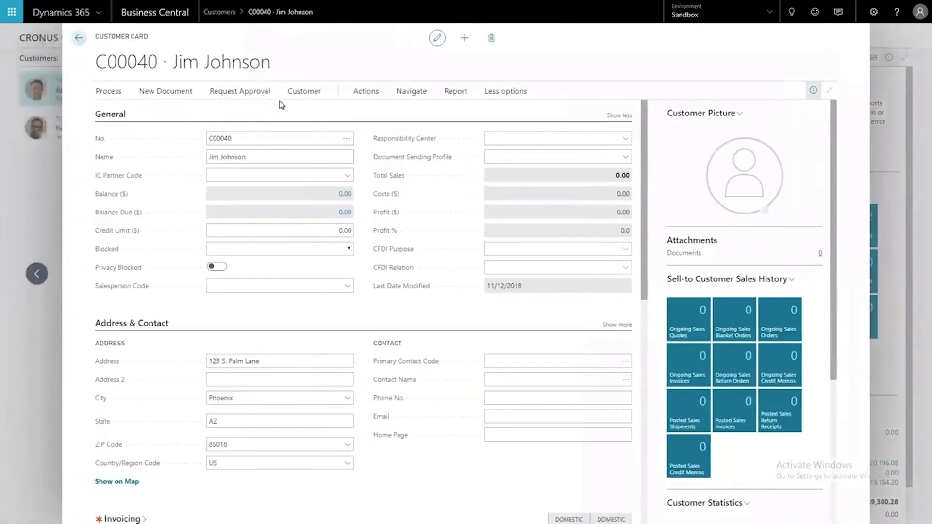
Create a new sales order for the customer from the customer card
click(360, 94)
click(176, 91)
click(243, 110)
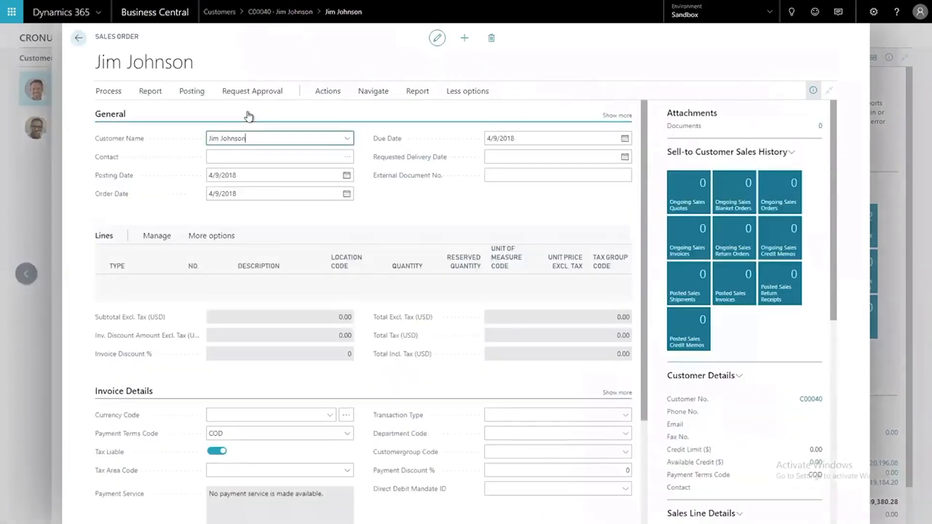
Set the new sales order's External Document No. to EXTDOC123
click(514, 175)
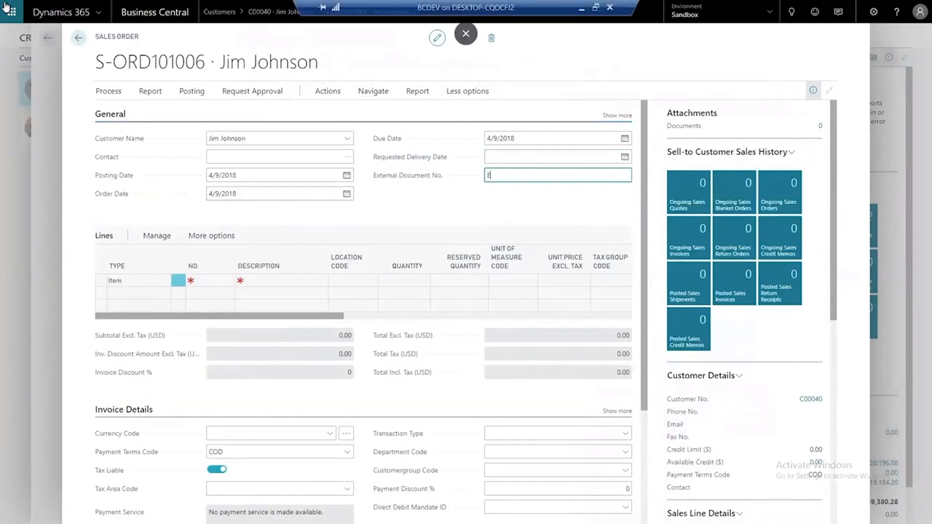
text(ExtDoc123)
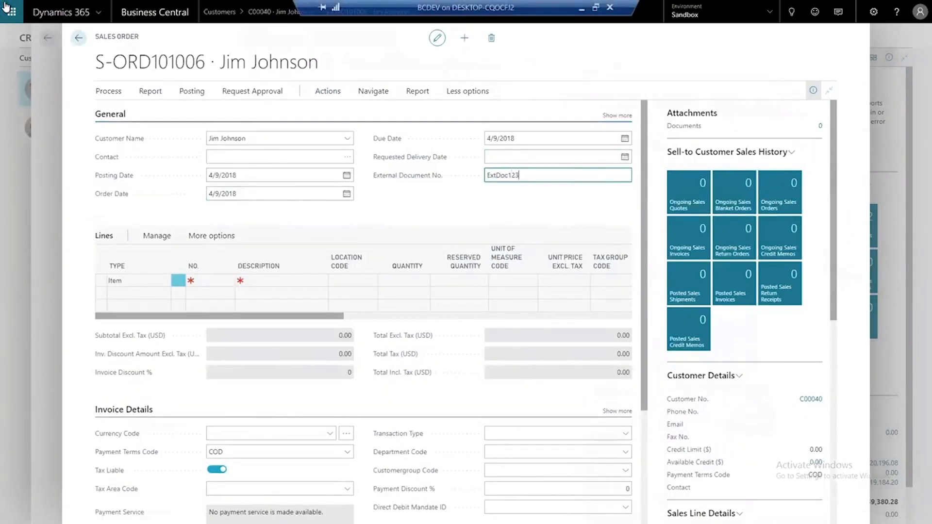
key(Tab)
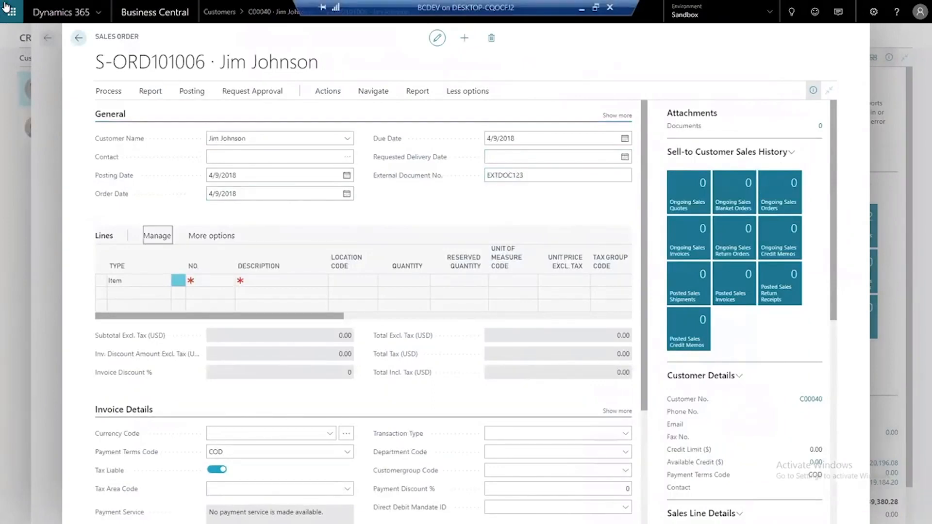
Open the sales order's change tracking records, examine the field change in the modify entry, and return to the order
click(324, 94)
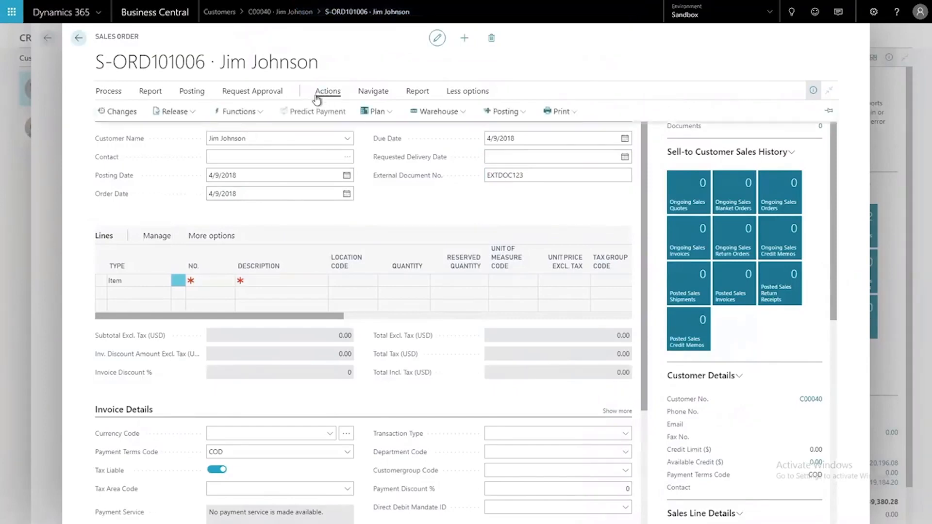
click(118, 117)
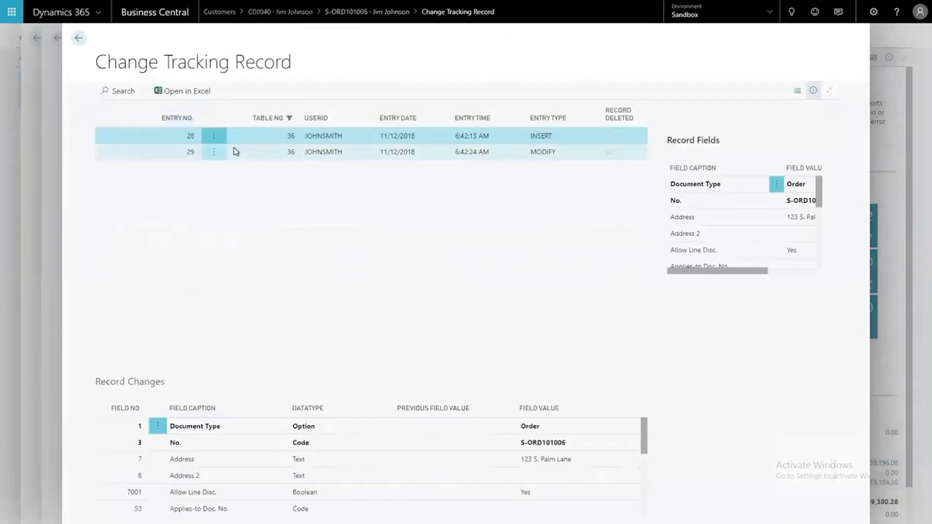
click(238, 154)
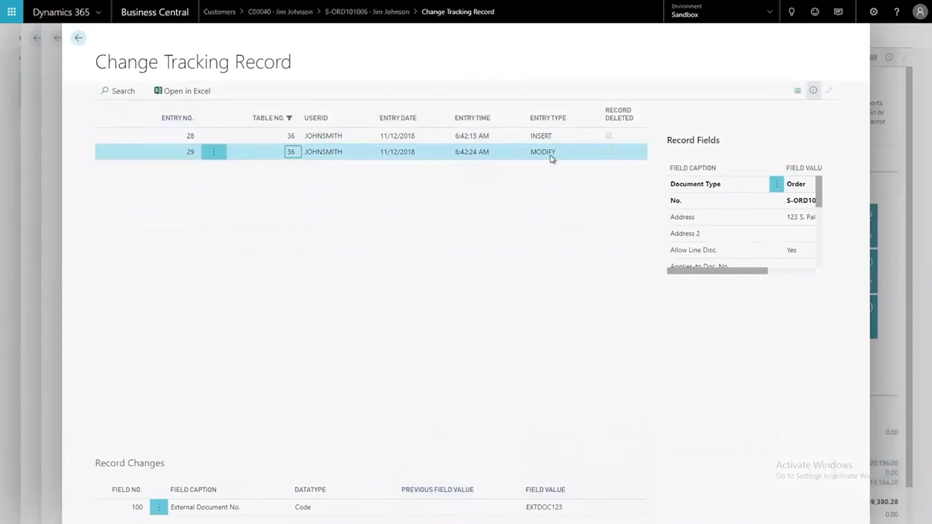
key(Escape)
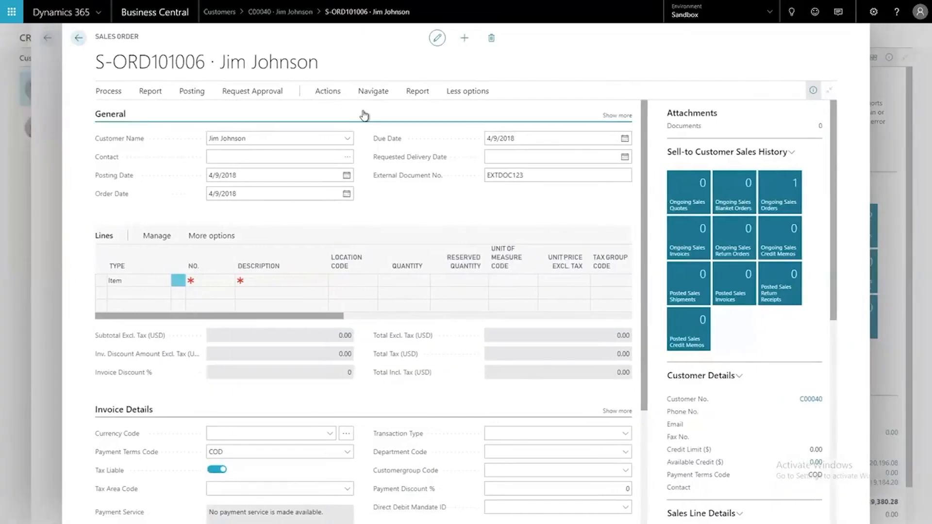
Change the order's External Document No. to EXTDOC234 and review the latest modify entry in its change tracking records
click(540, 179)
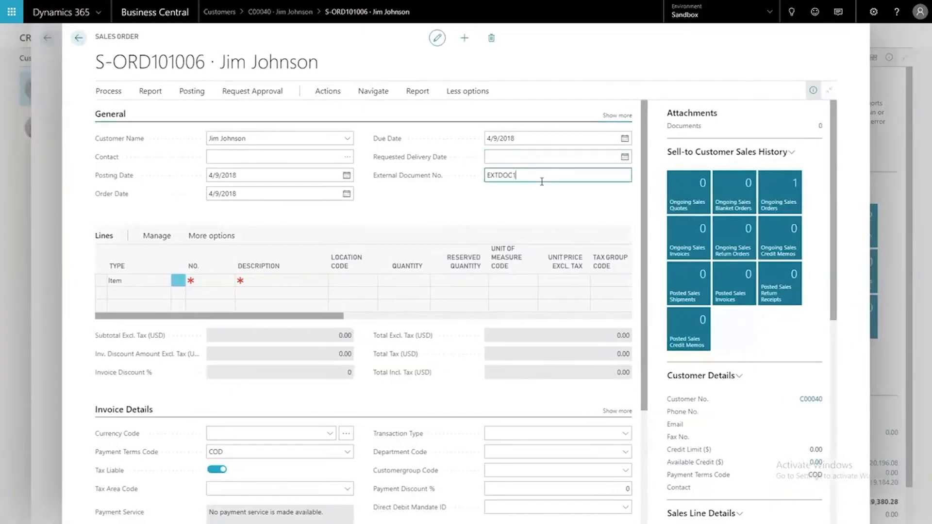
key(Tab)
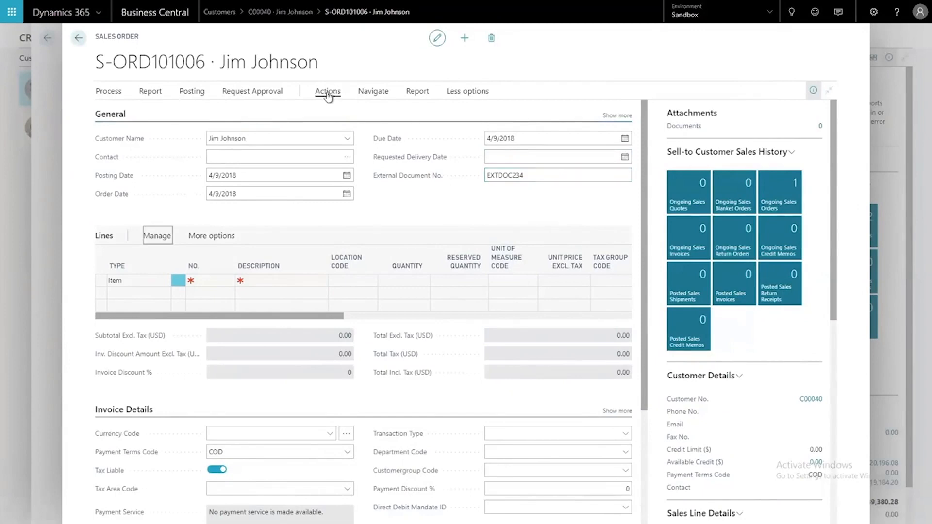
click(328, 92)
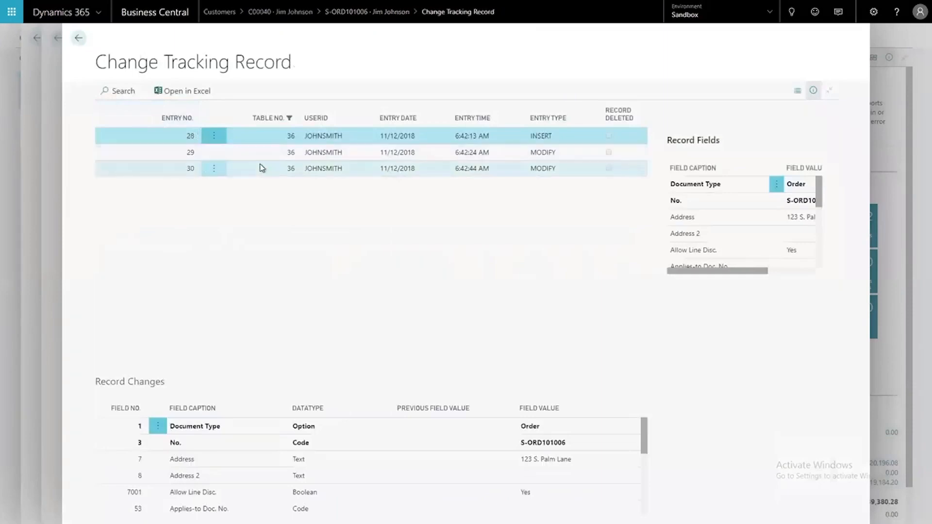
click(261, 169)
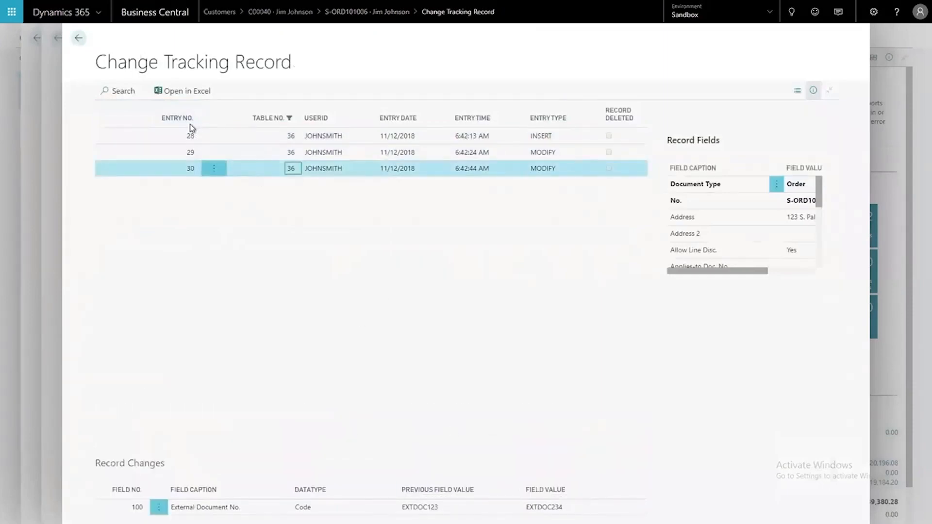
click(78, 38)
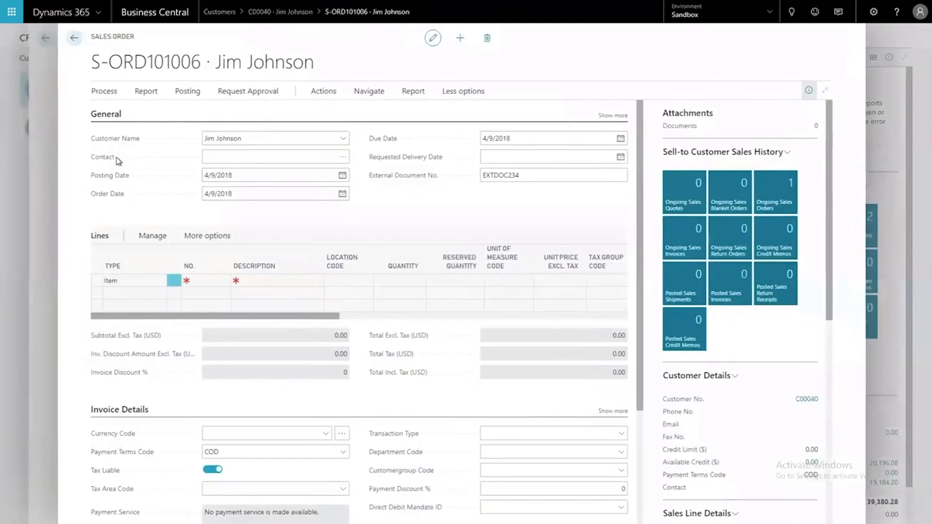
Fill in the first order line with item 1960-S, location code MAIN and quantity 1
click(212, 281)
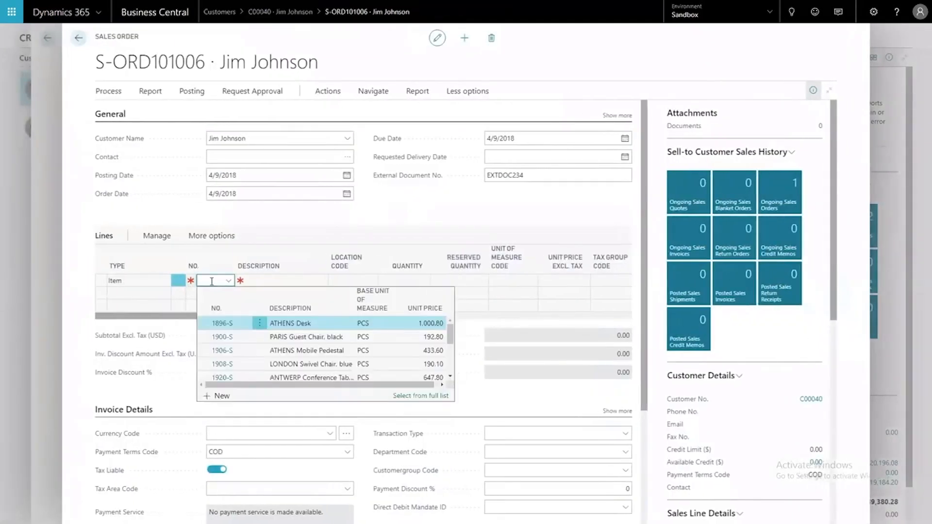
text(1960-S)
key(Tab)
text(M)
key(Tab)
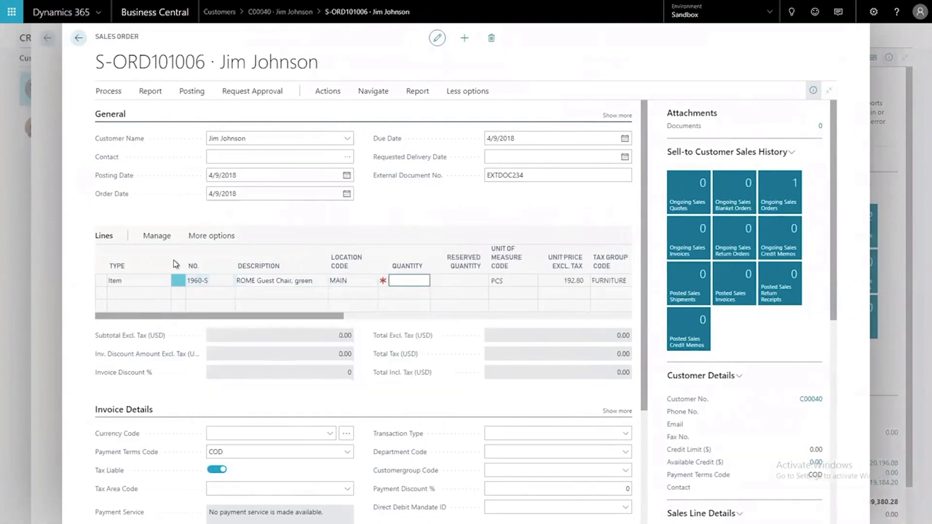
text(1)
key(Tab)
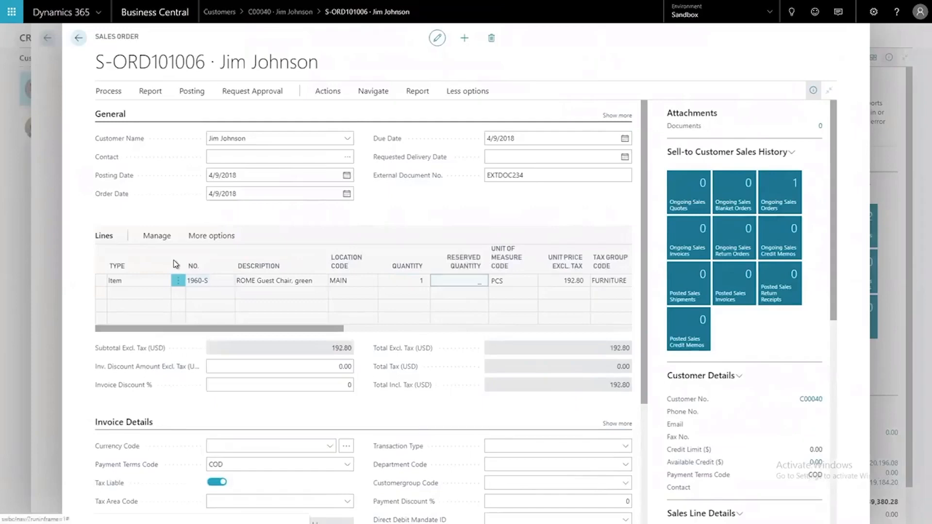
Open the change tracking records for the item line, examine its modify entry, and return to the sales order
click(258, 291)
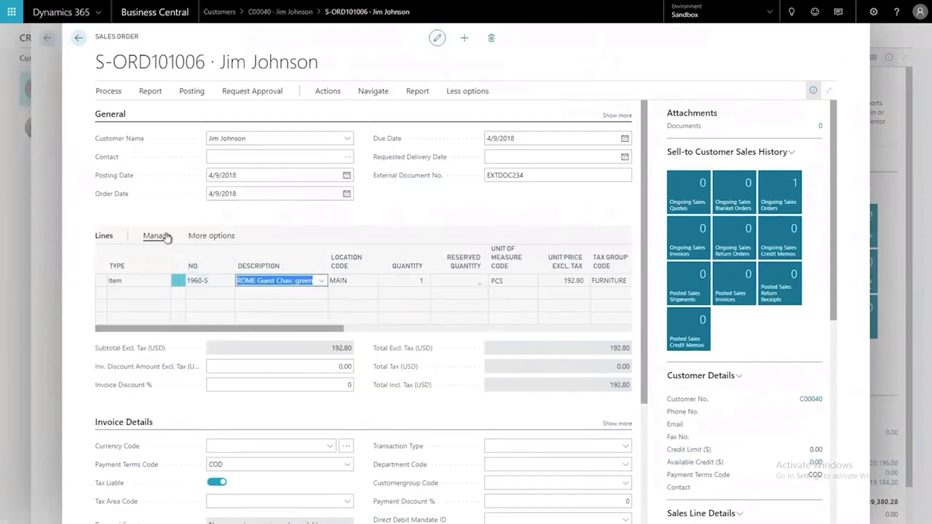
click(151, 238)
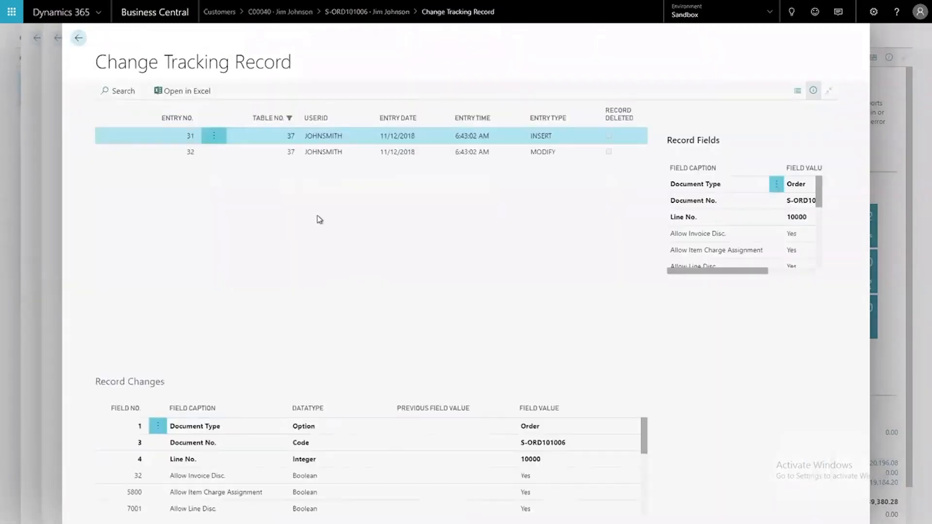
click(336, 152)
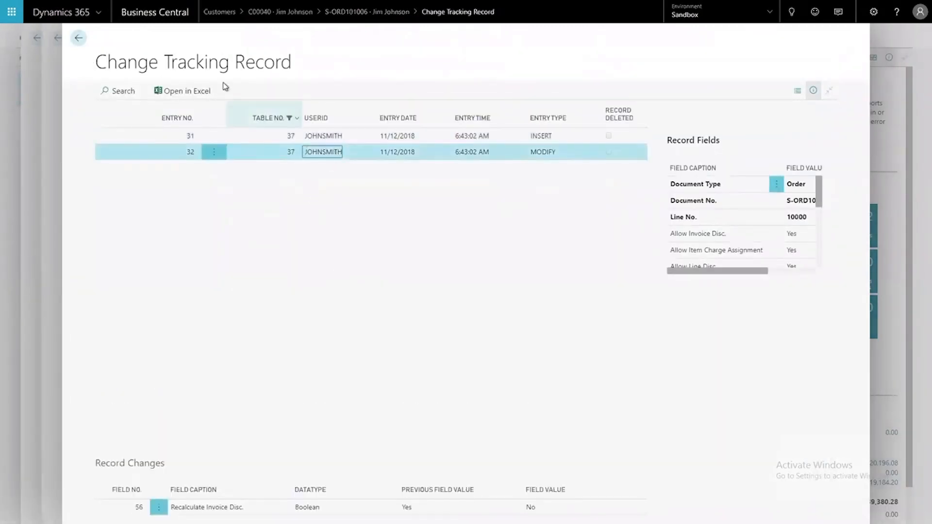
key(Escape)
Set the item line's Line Discount % to 50
drag(296, 333, 349, 334)
click(520, 276)
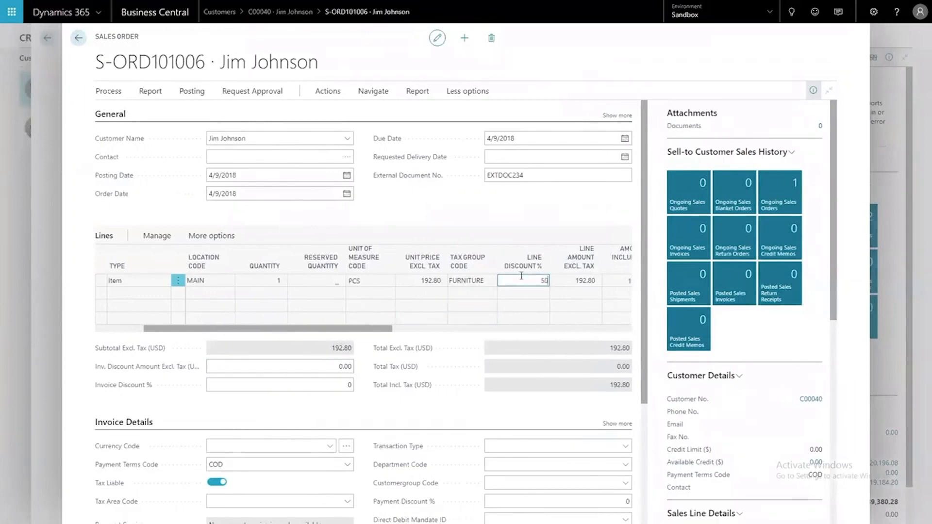
key(Tab)
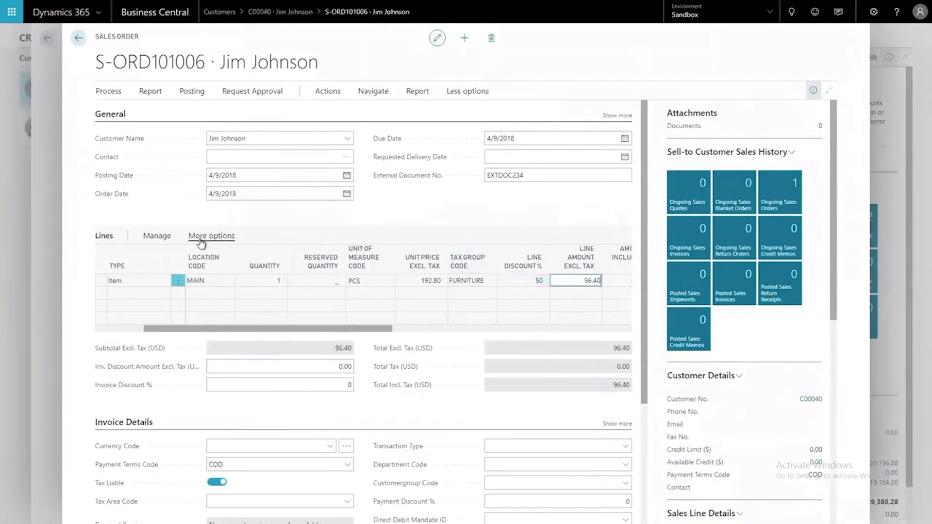
Reopen the item line's change tracking records, examine the field changes logged for the line discount, and return to the order
click(208, 283)
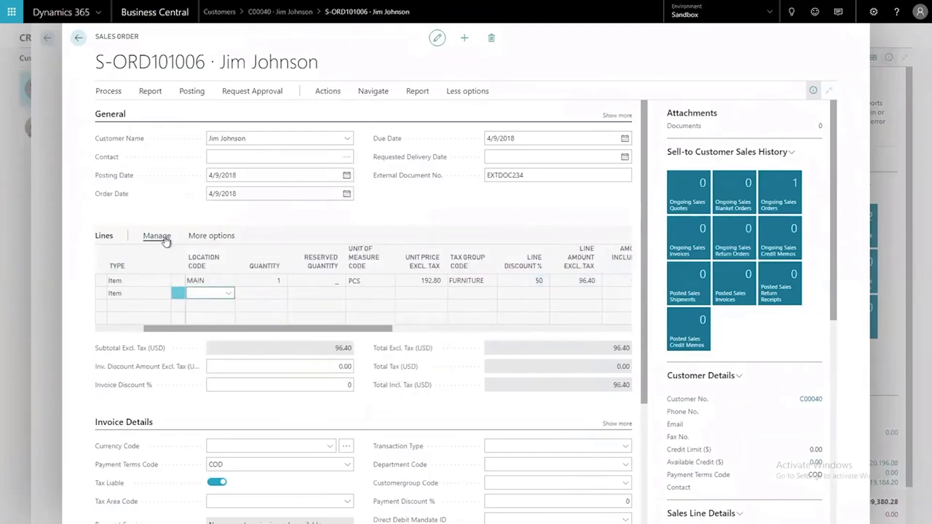
click(160, 237)
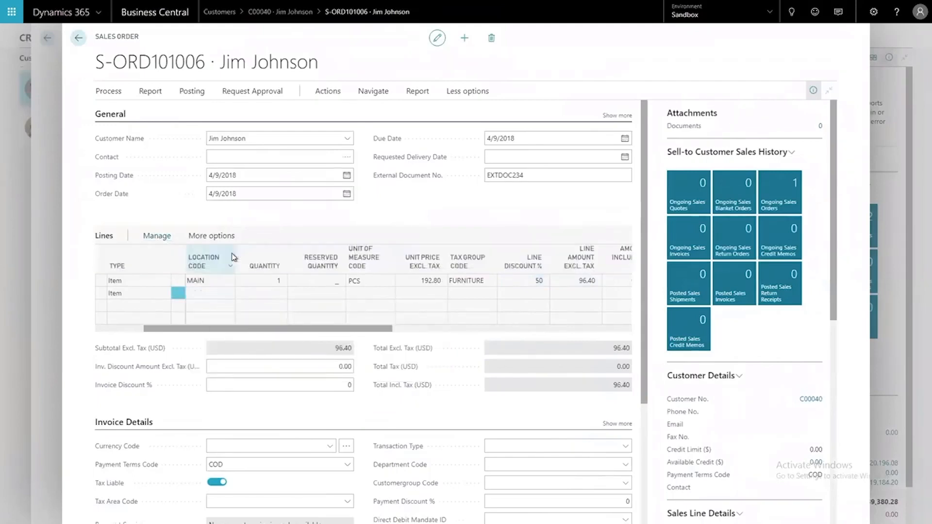
click(214, 281)
click(163, 242)
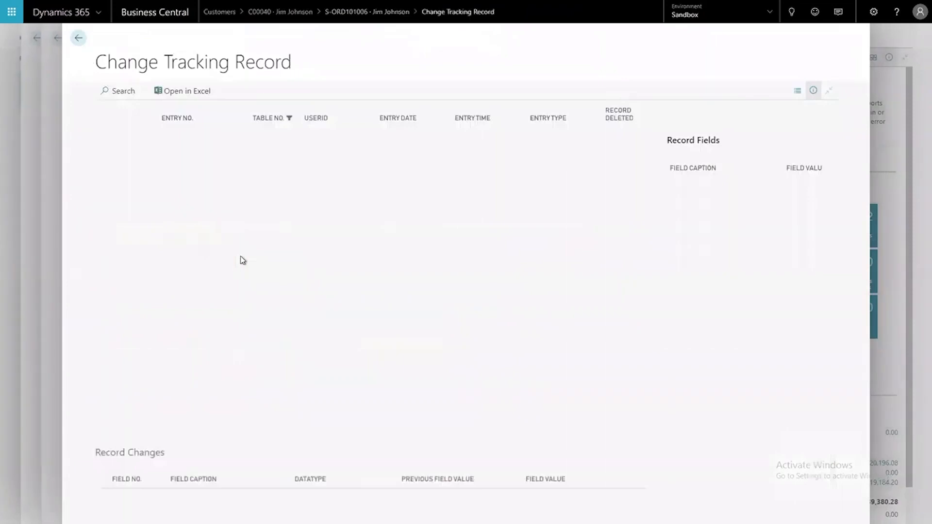
click(246, 185)
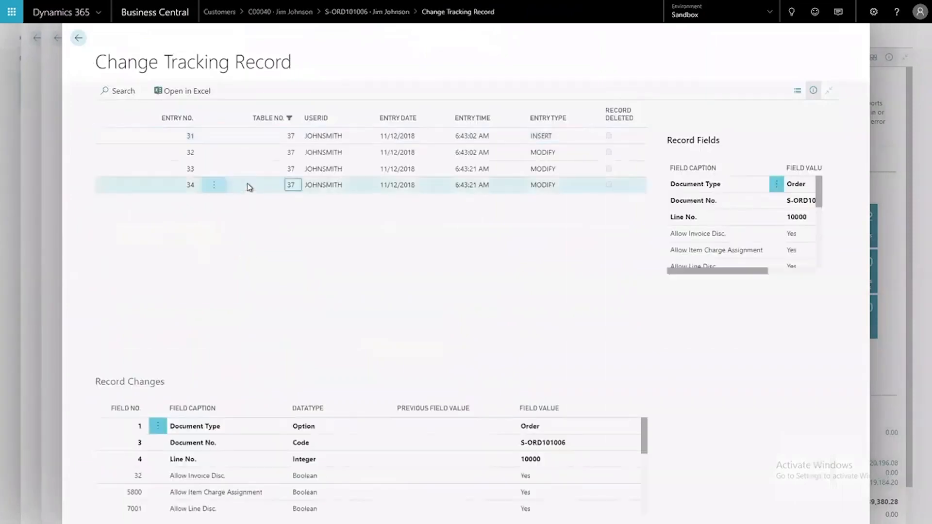
click(253, 174)
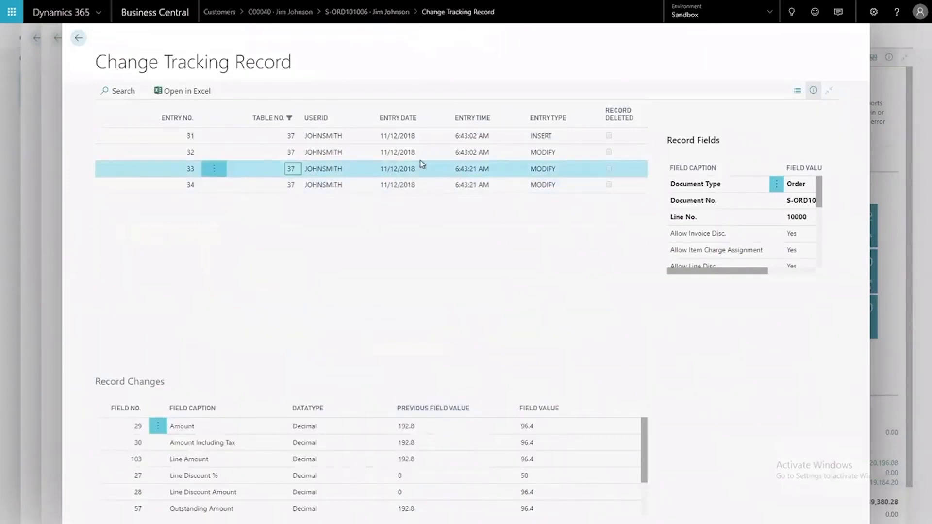
key(Escape)
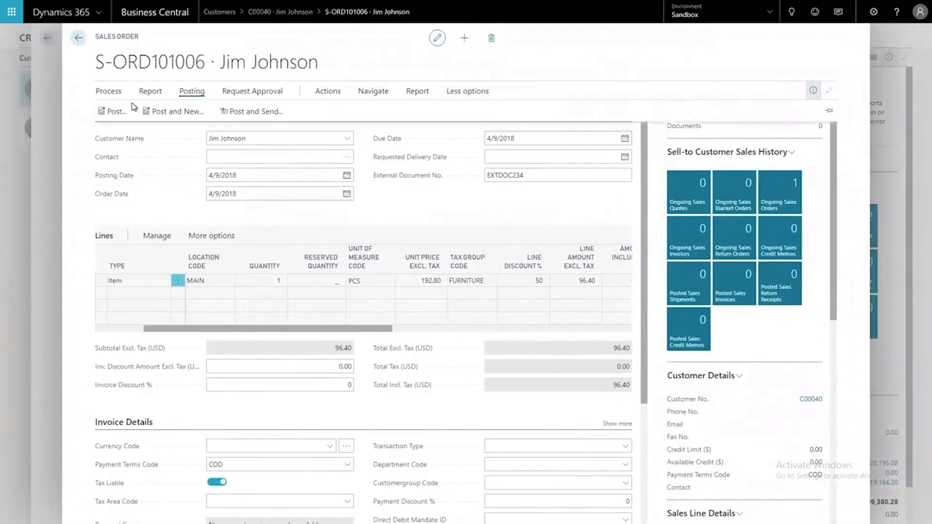
Post the sales order with the Ship and Invoice option and open the posted sales invoice
key(F9)
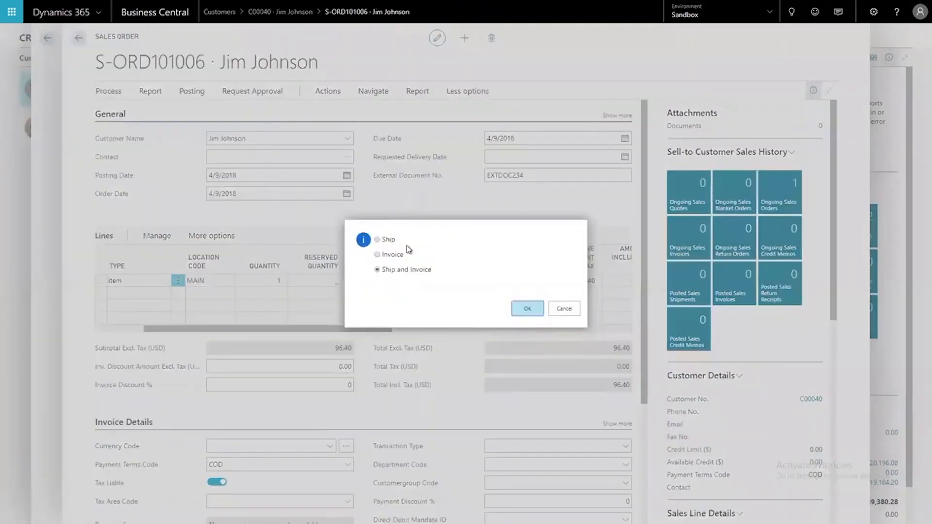
click(528, 309)
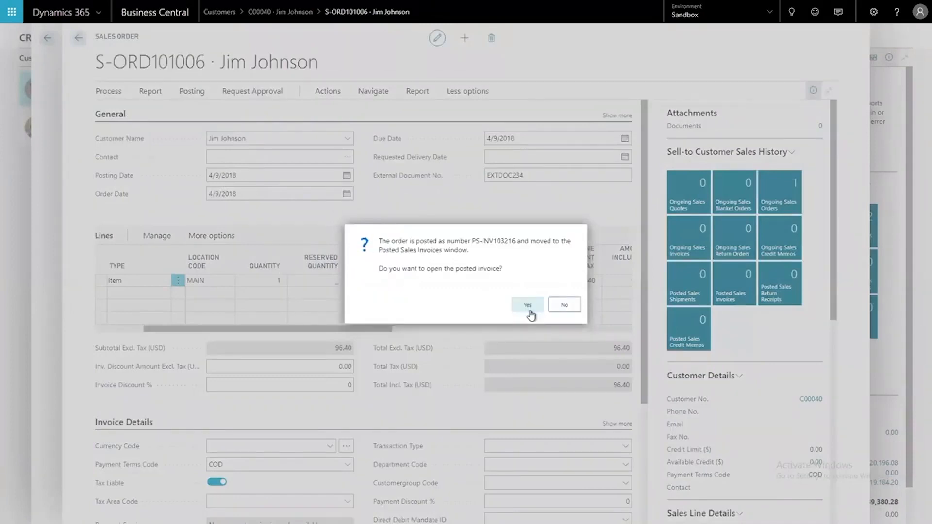
click(527, 307)
click(528, 308)
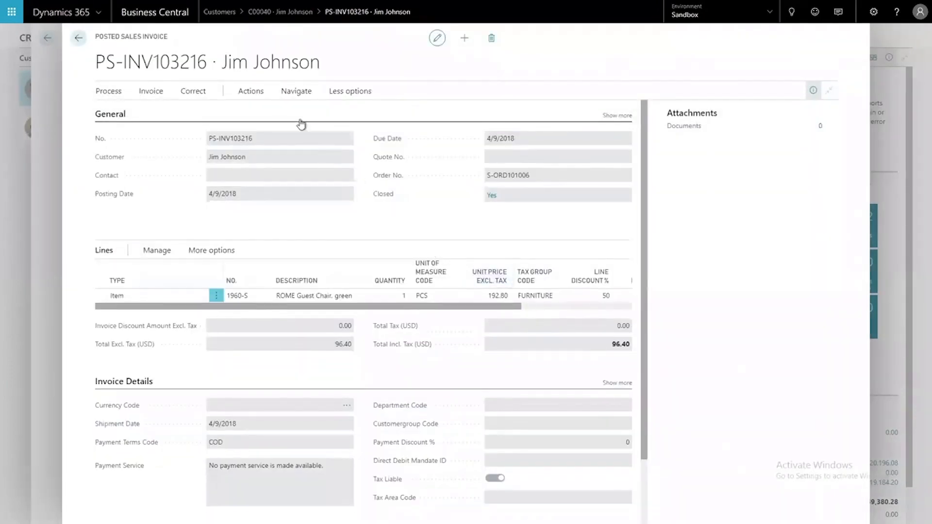
Open the posted invoice's related changes, examine the first two modify entries of the original order, and return to the invoice
click(114, 95)
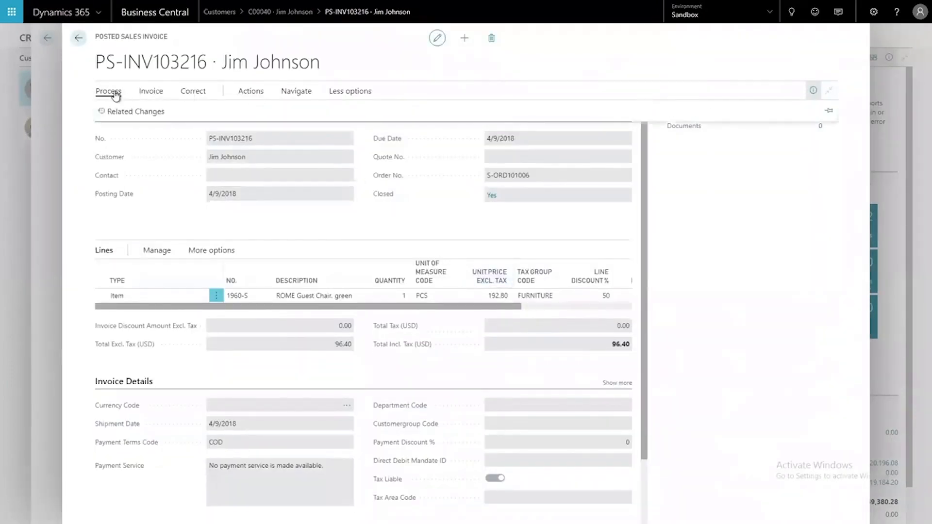
click(121, 111)
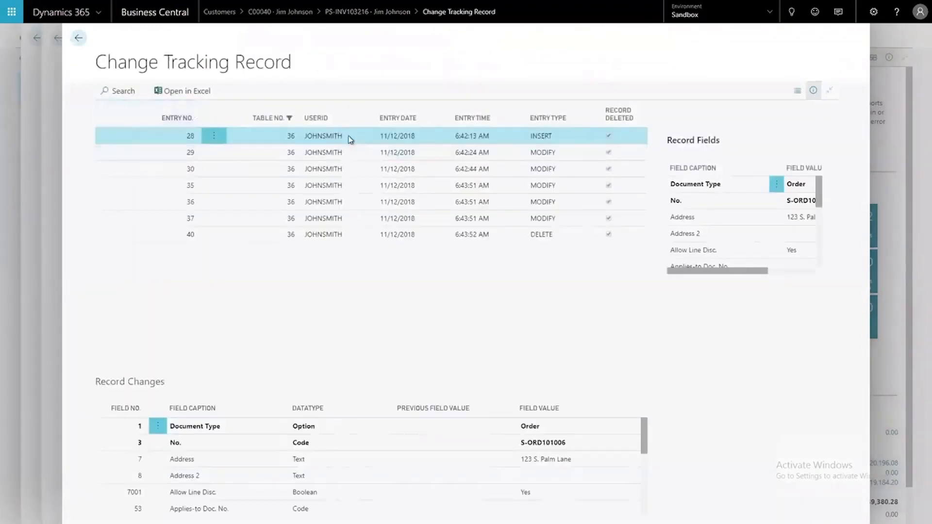
click(351, 154)
click(350, 172)
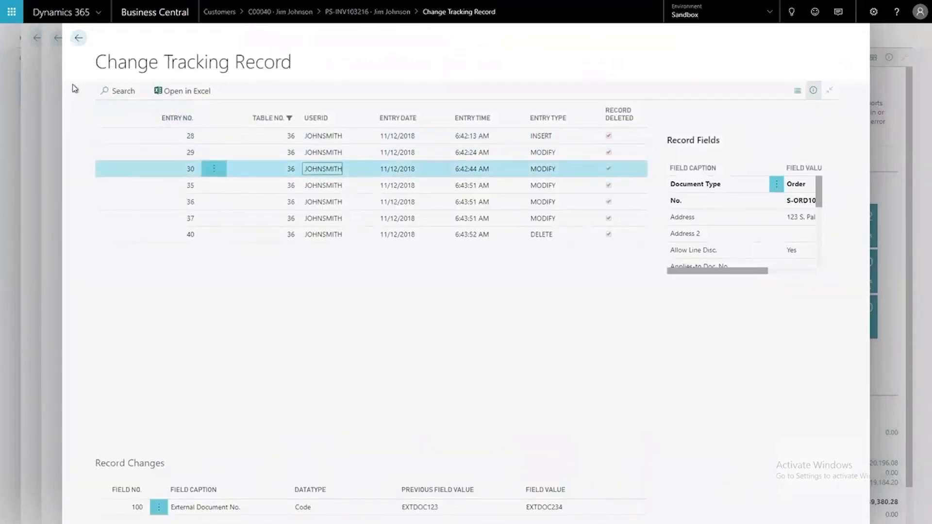
key(Escape)
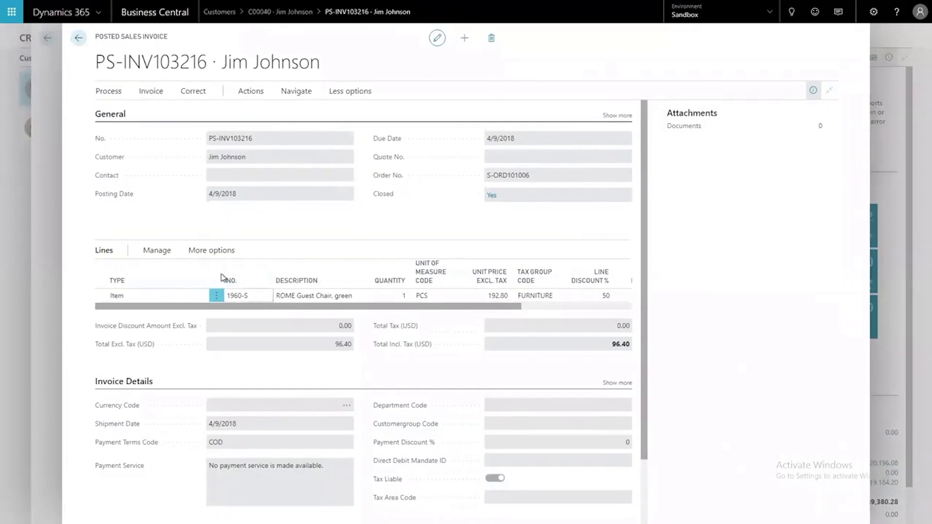
Open the related changes for the posted invoice line, examine its first two modify entries, and return to the invoice
click(156, 251)
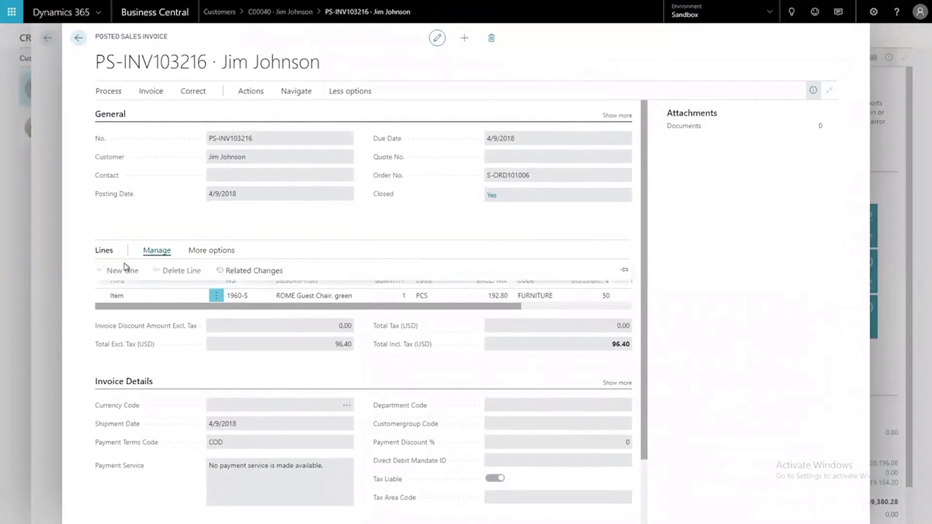
click(241, 272)
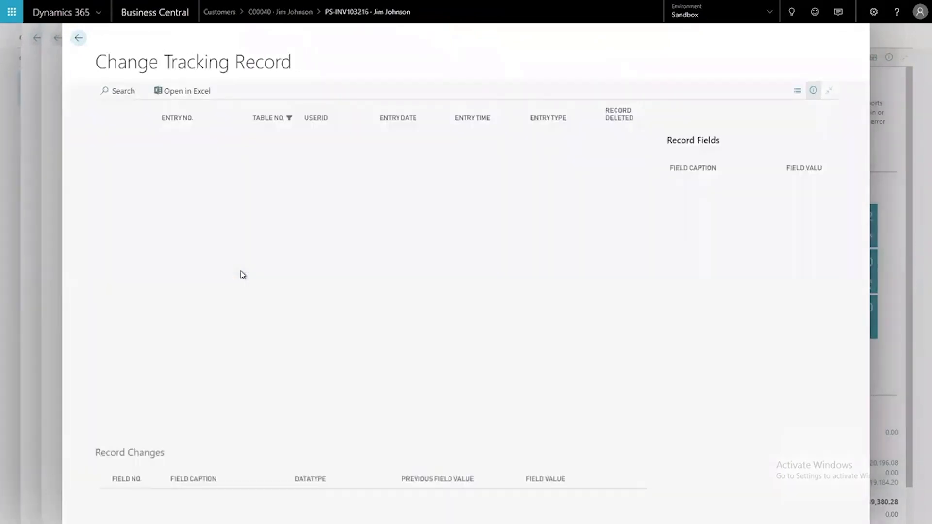
click(333, 152)
click(335, 170)
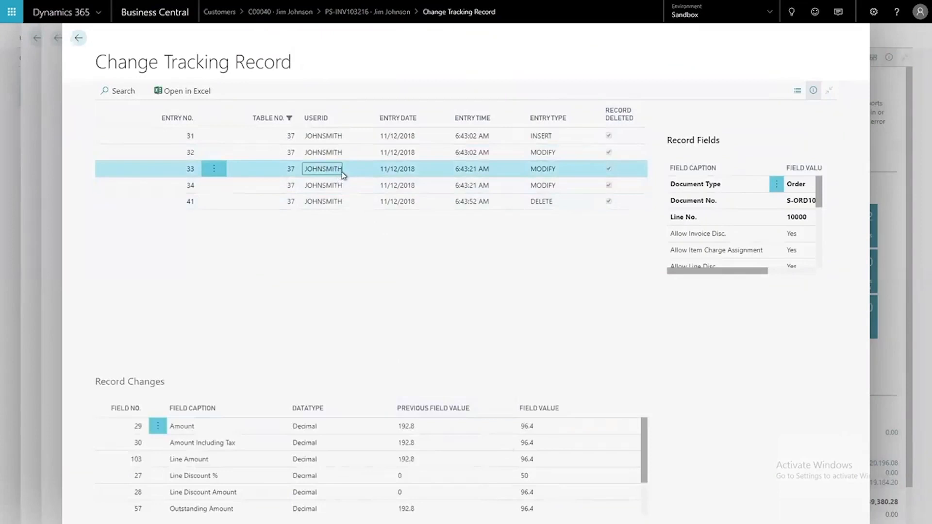
key(Escape)
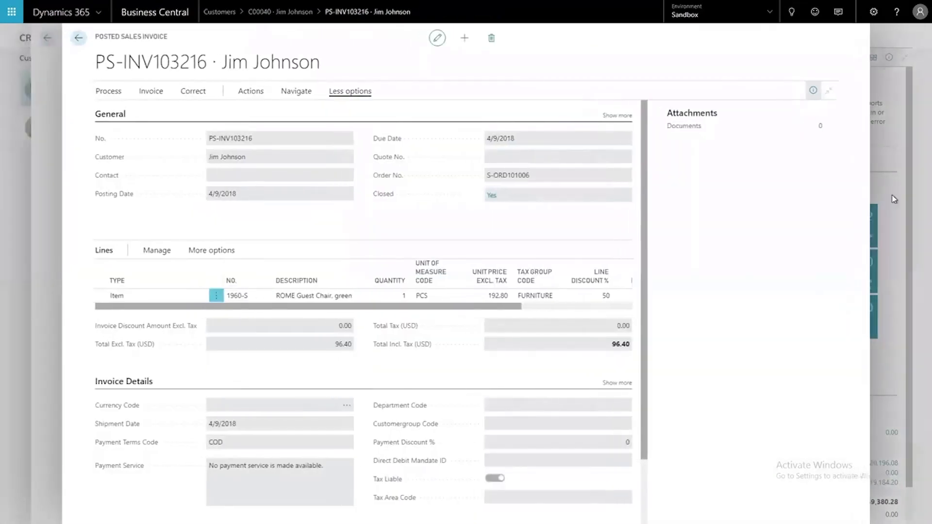